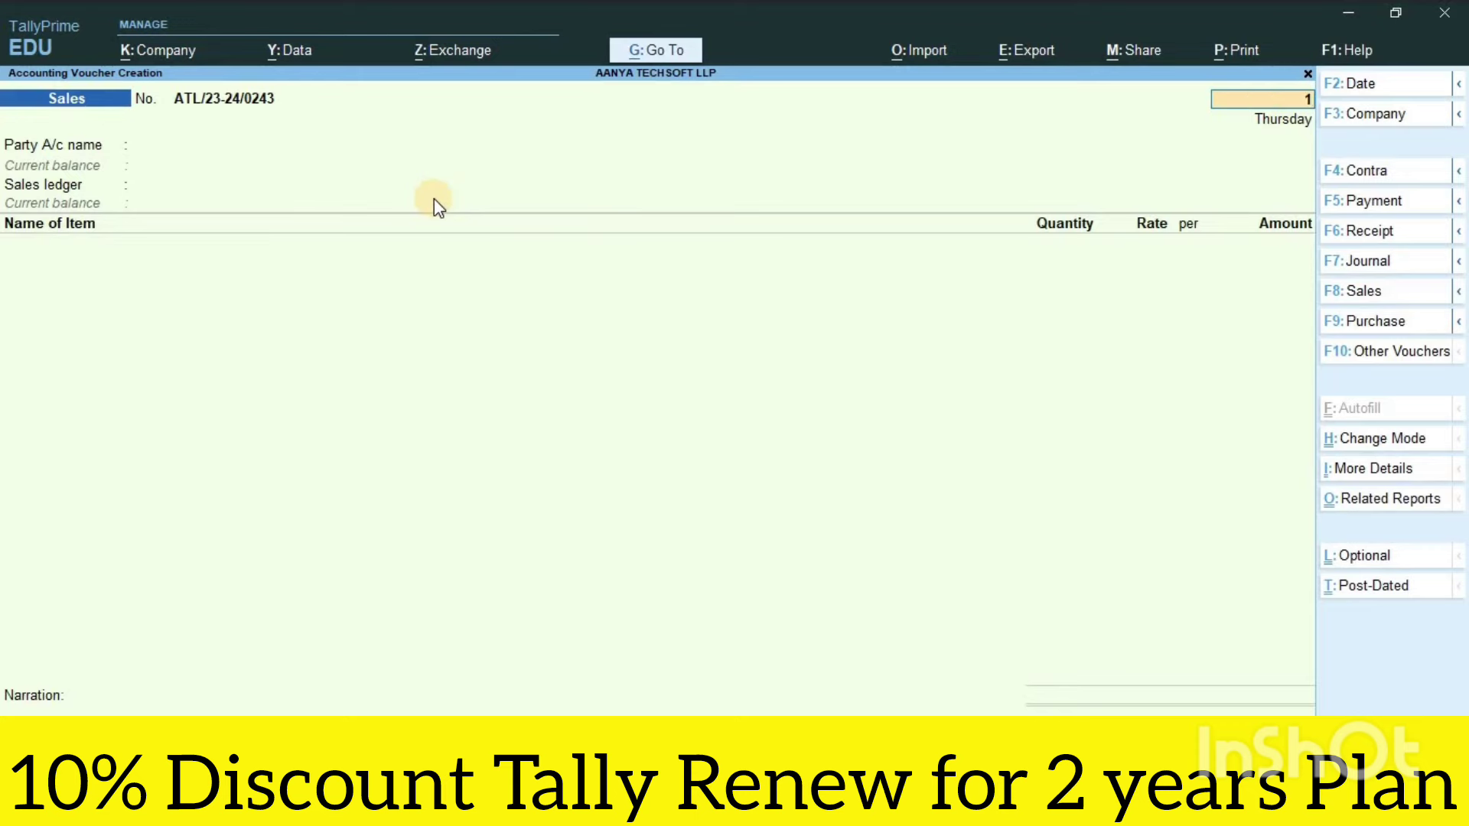
Step: Fill the sales voucher header with date 1-May-23, party 122 TECHNOLOGIES PRIVATE LIMITED and sales ledger App Software
key(Return)
key(Return)
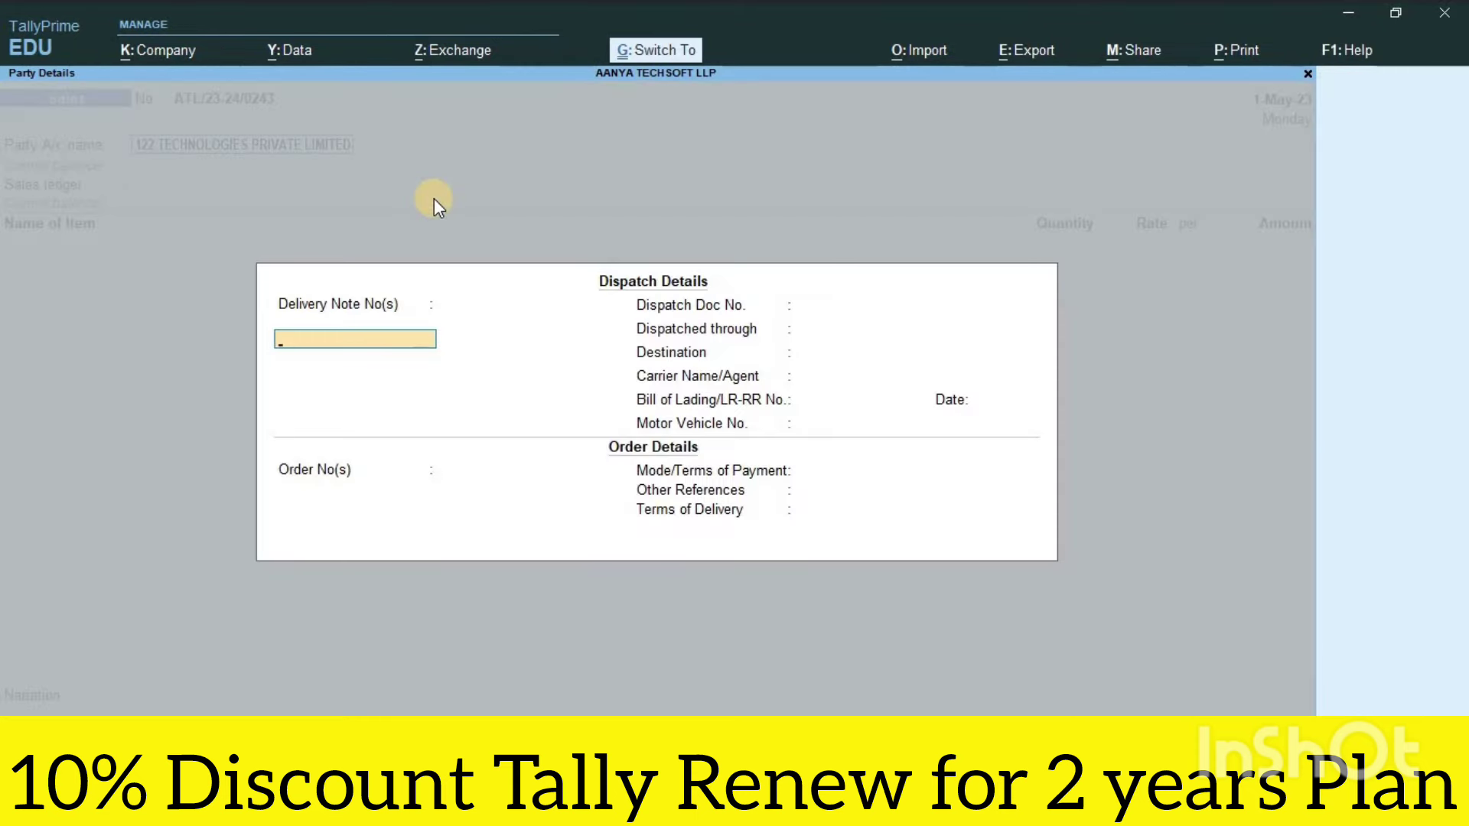
key(ctrl+a)
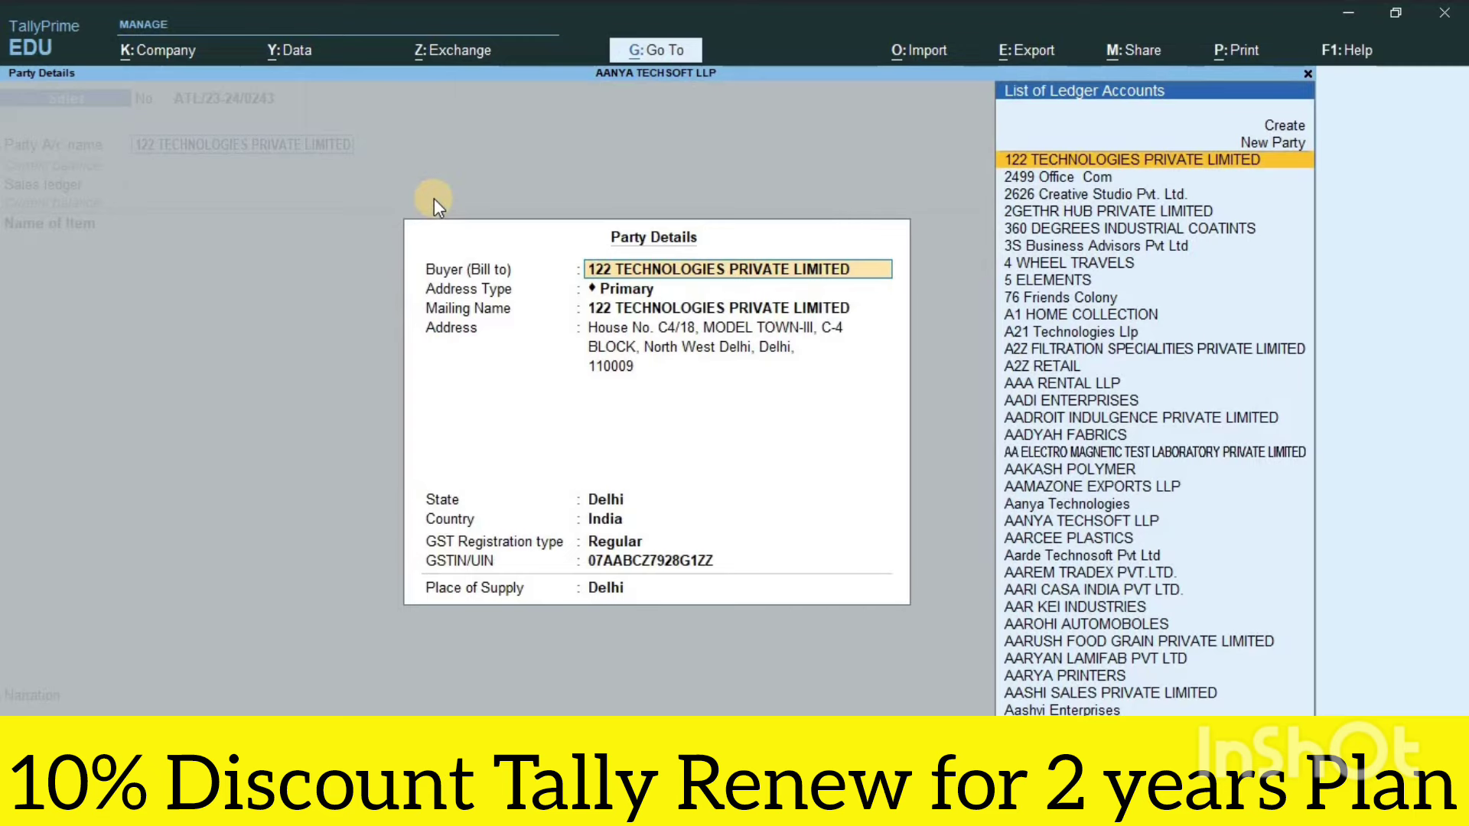
key(ctrl+a)
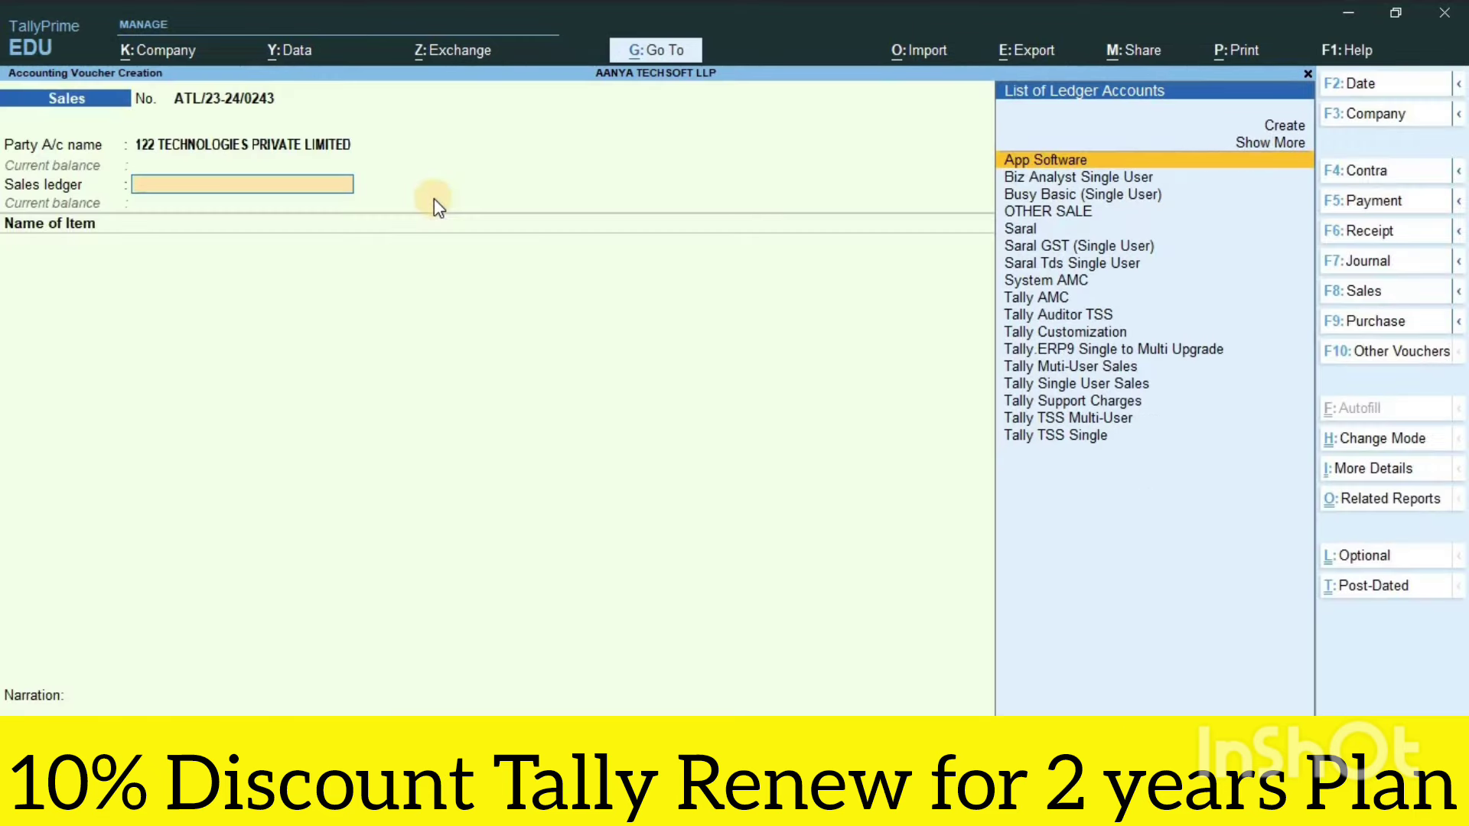
key(Return)
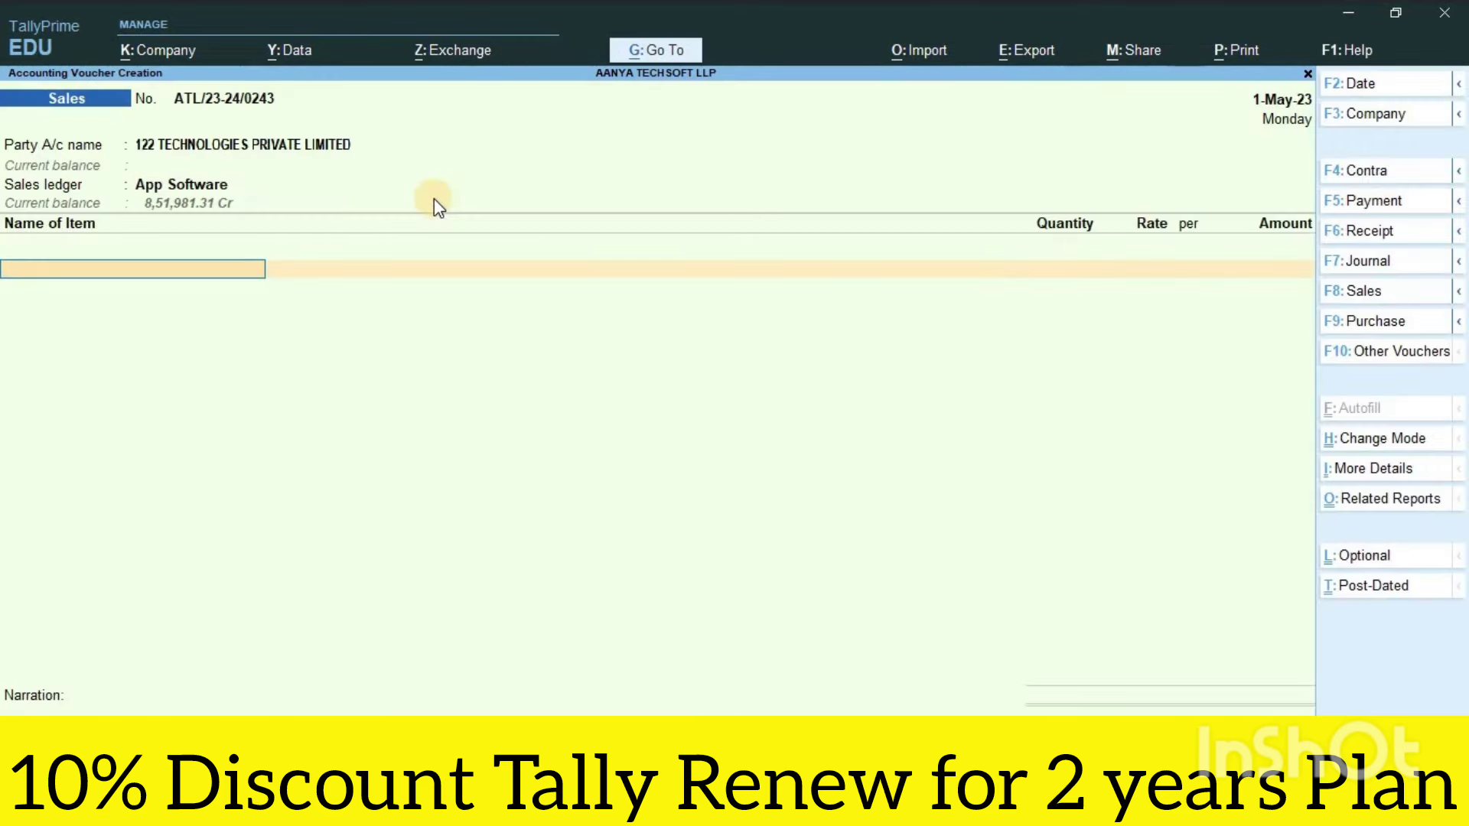
Step: Reopen the party's dispatch and order details and go through each field without entering anything
key(BackSpace)
key(BackSpace)
key(Return)
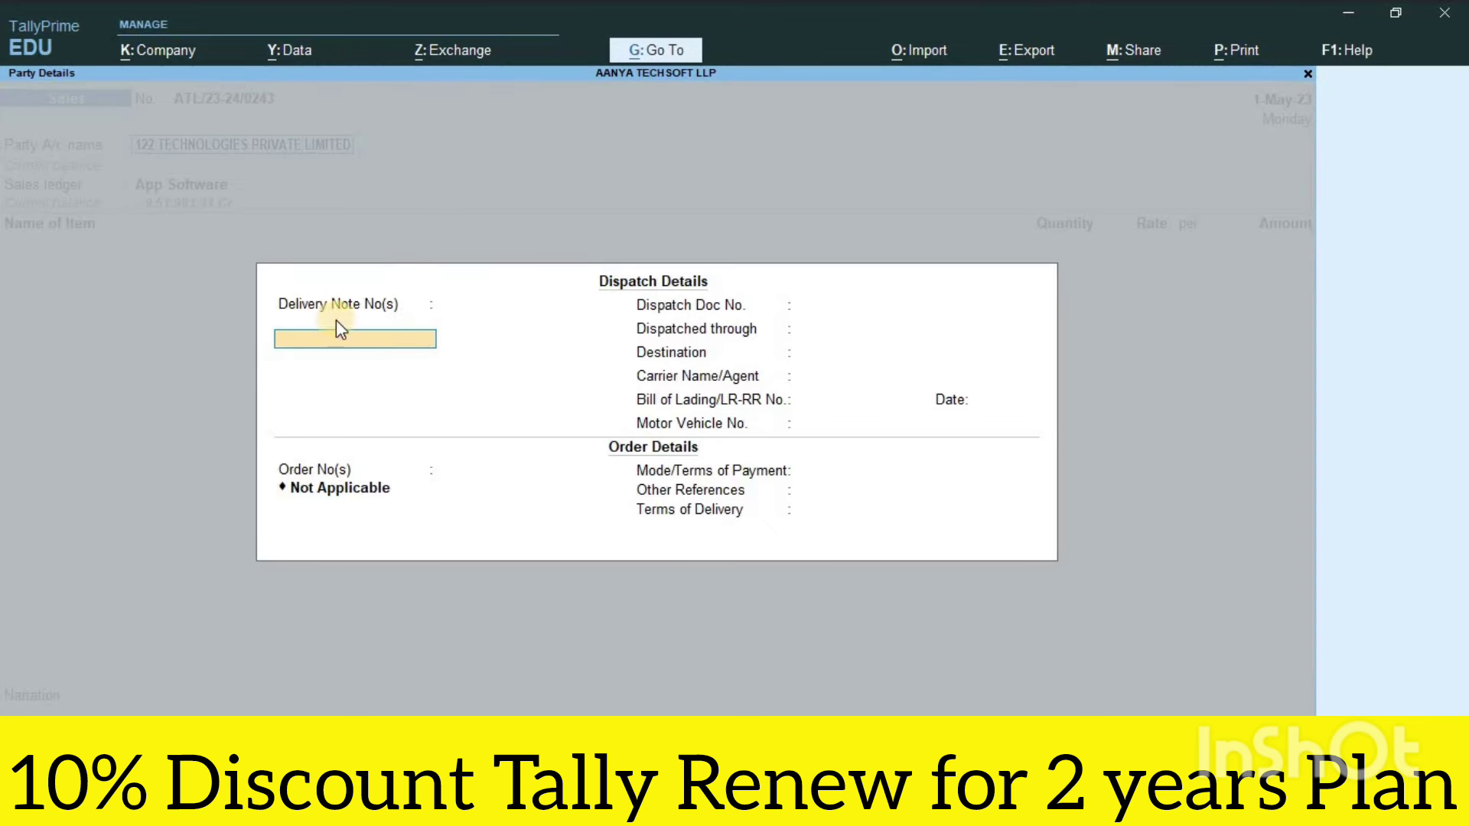
key(Return)
key(Return)
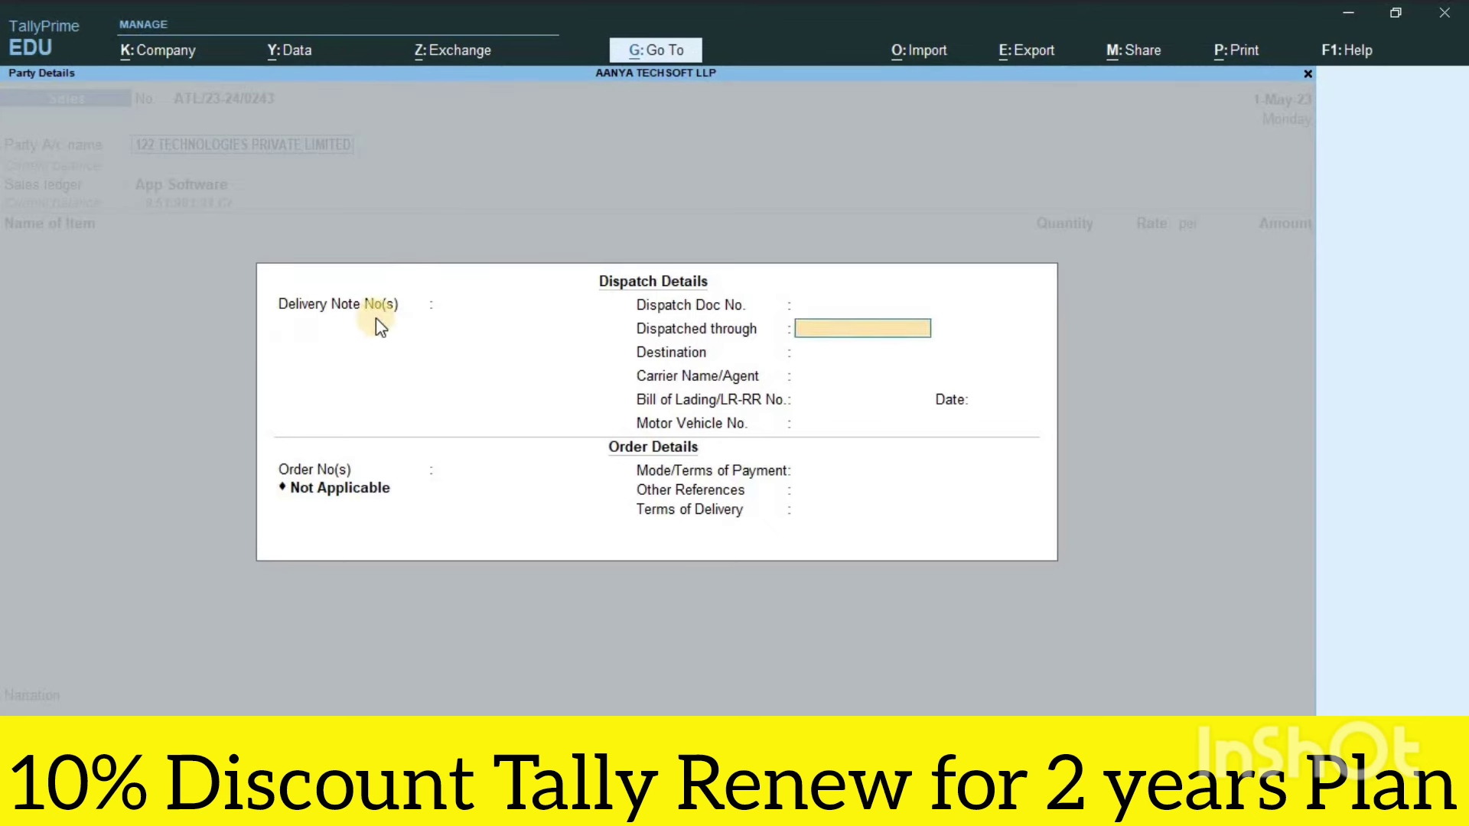
key(Return)
key(Return)
key(Return)
key(Return)
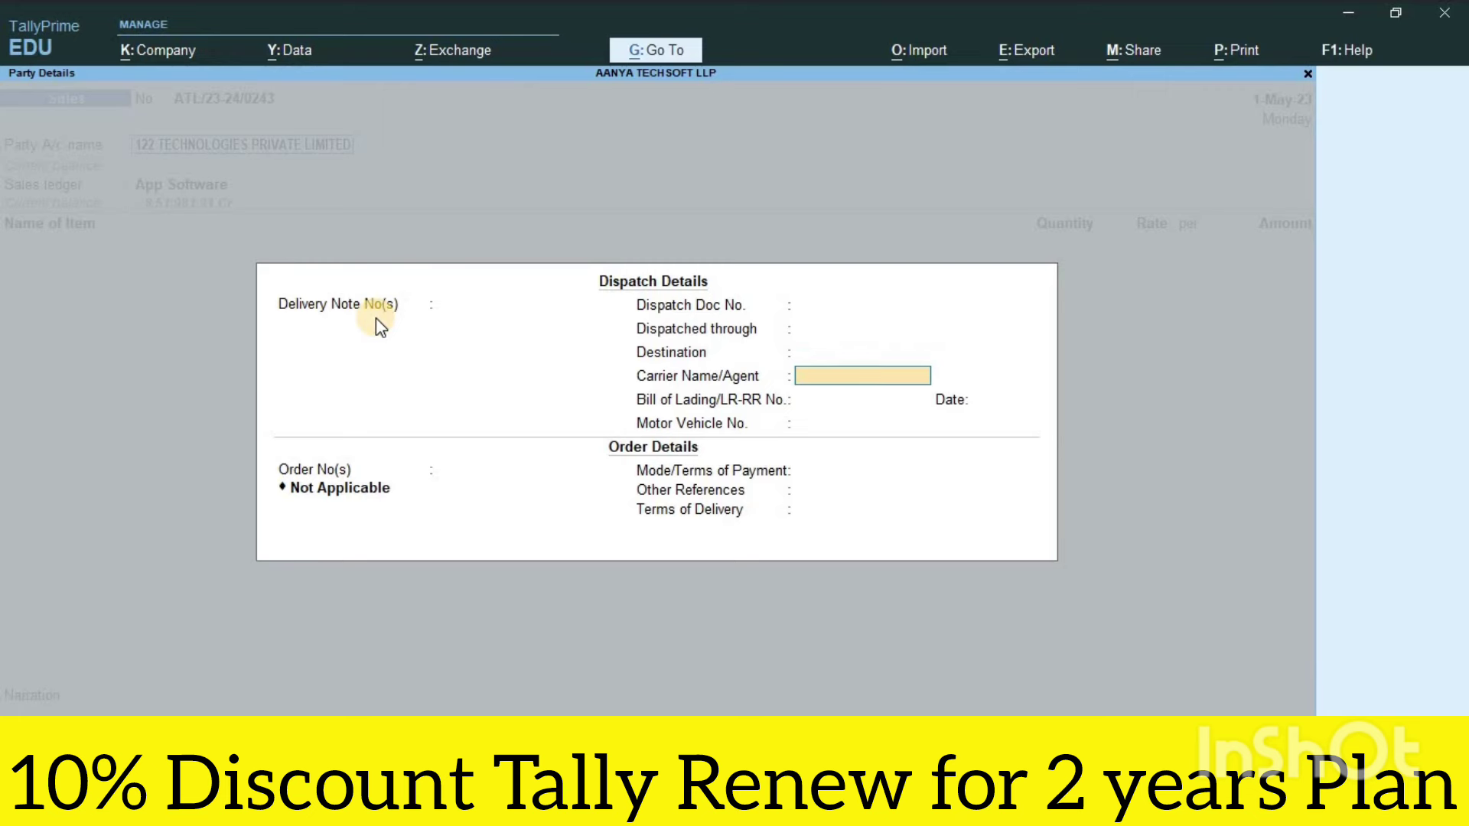
key(Return)
key(Return)
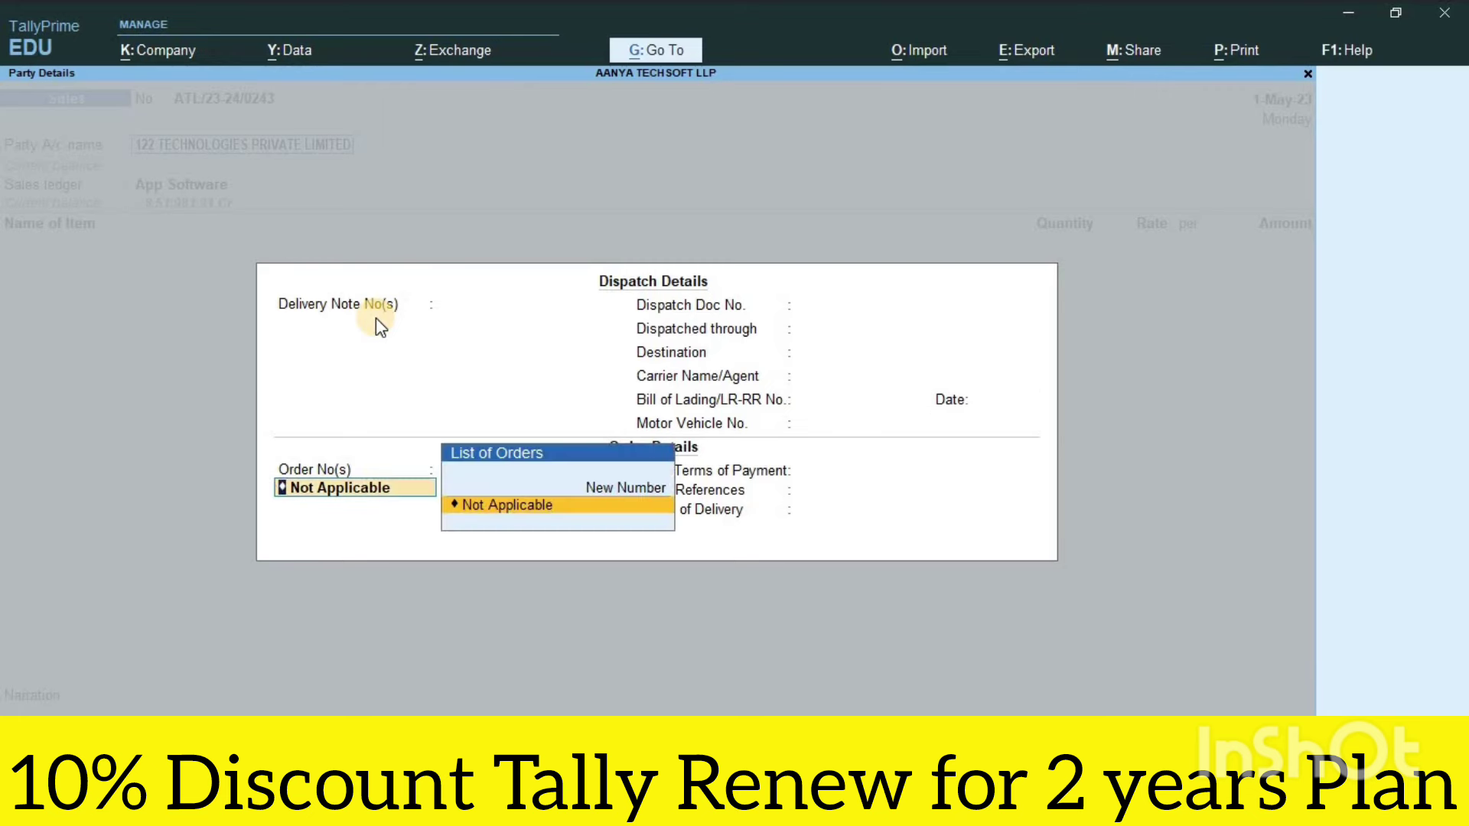
key(Return)
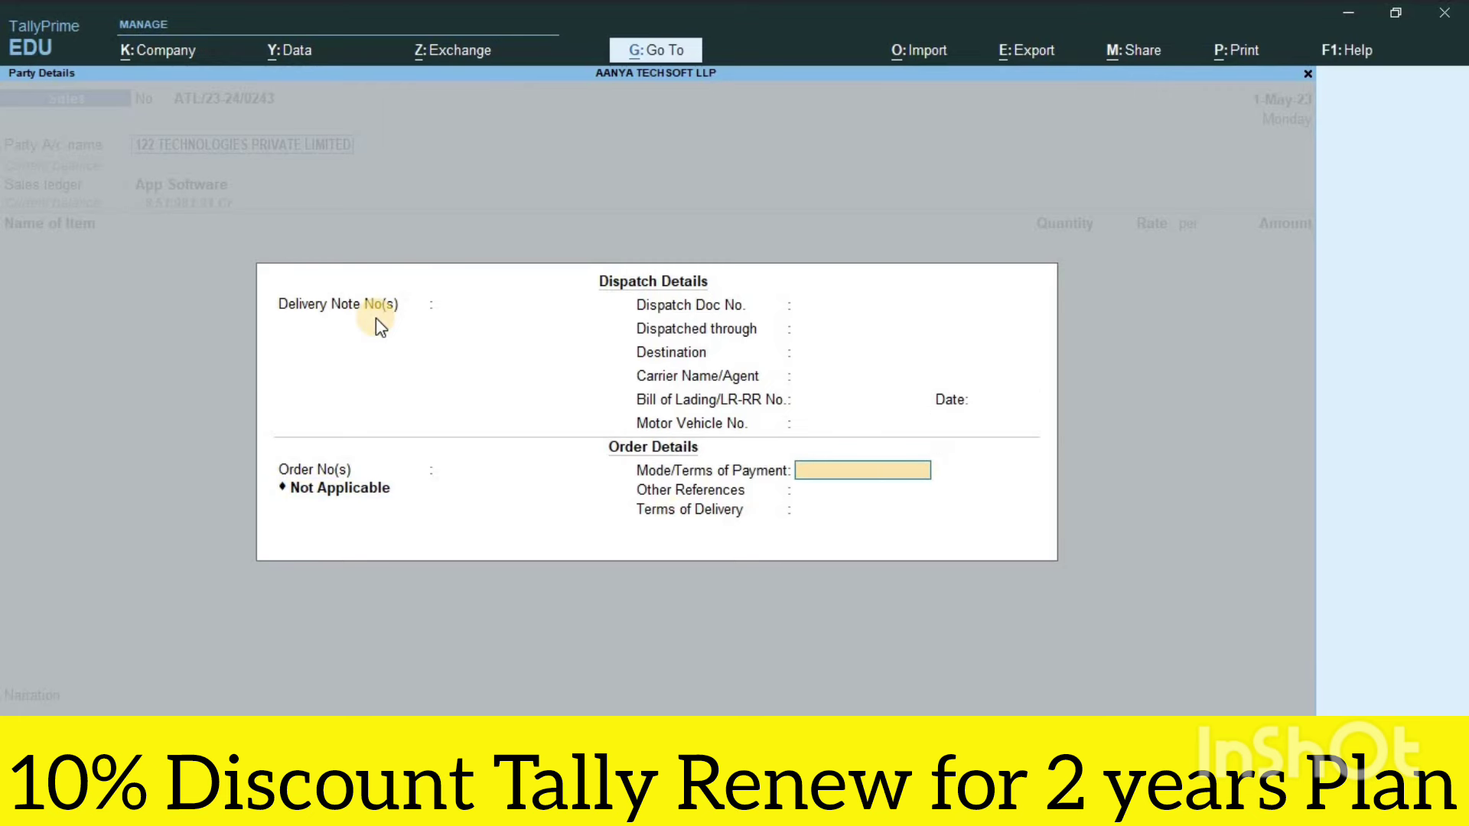
key(Return)
key(Return)
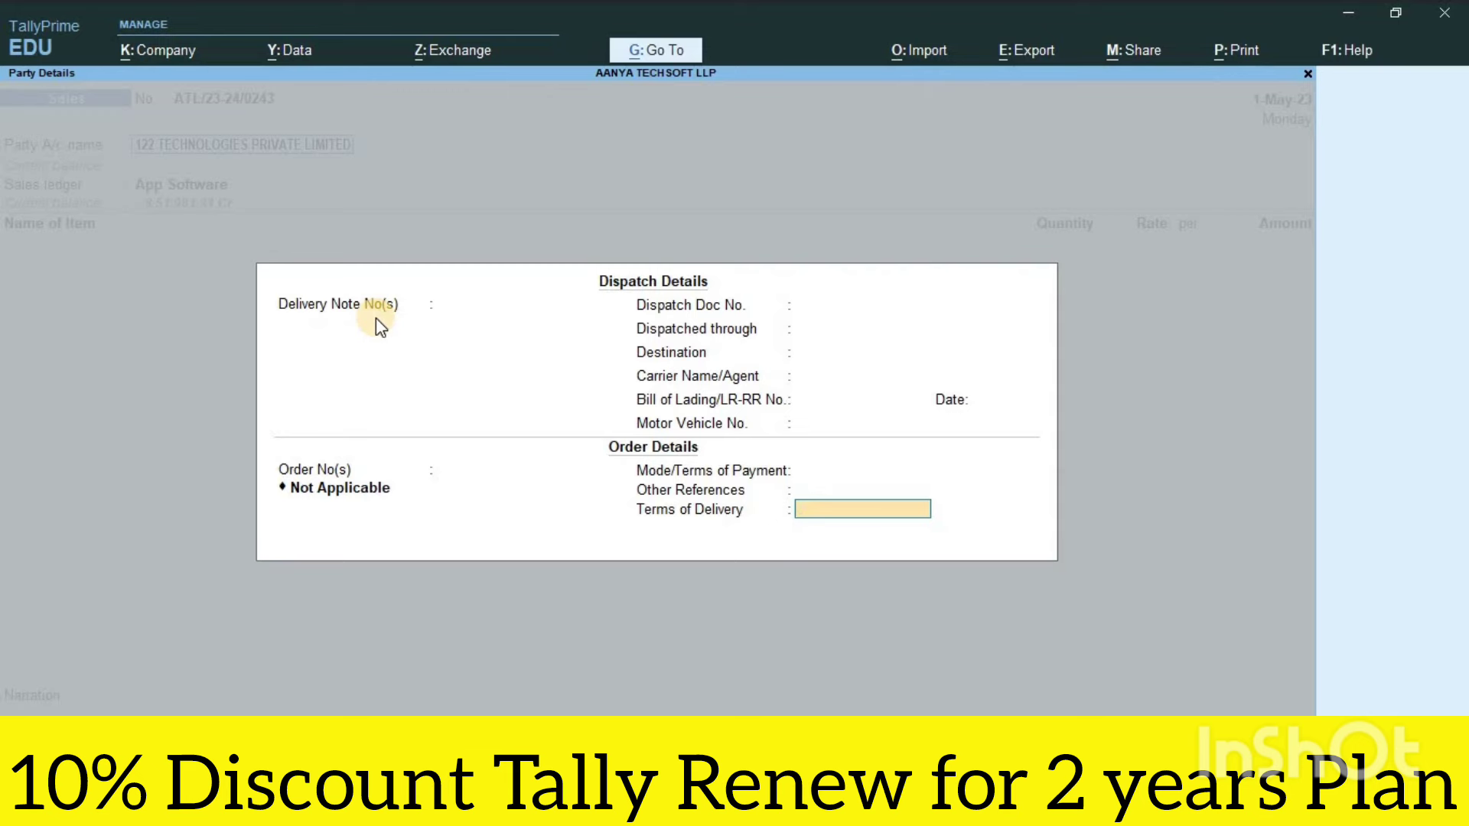
key(Return)
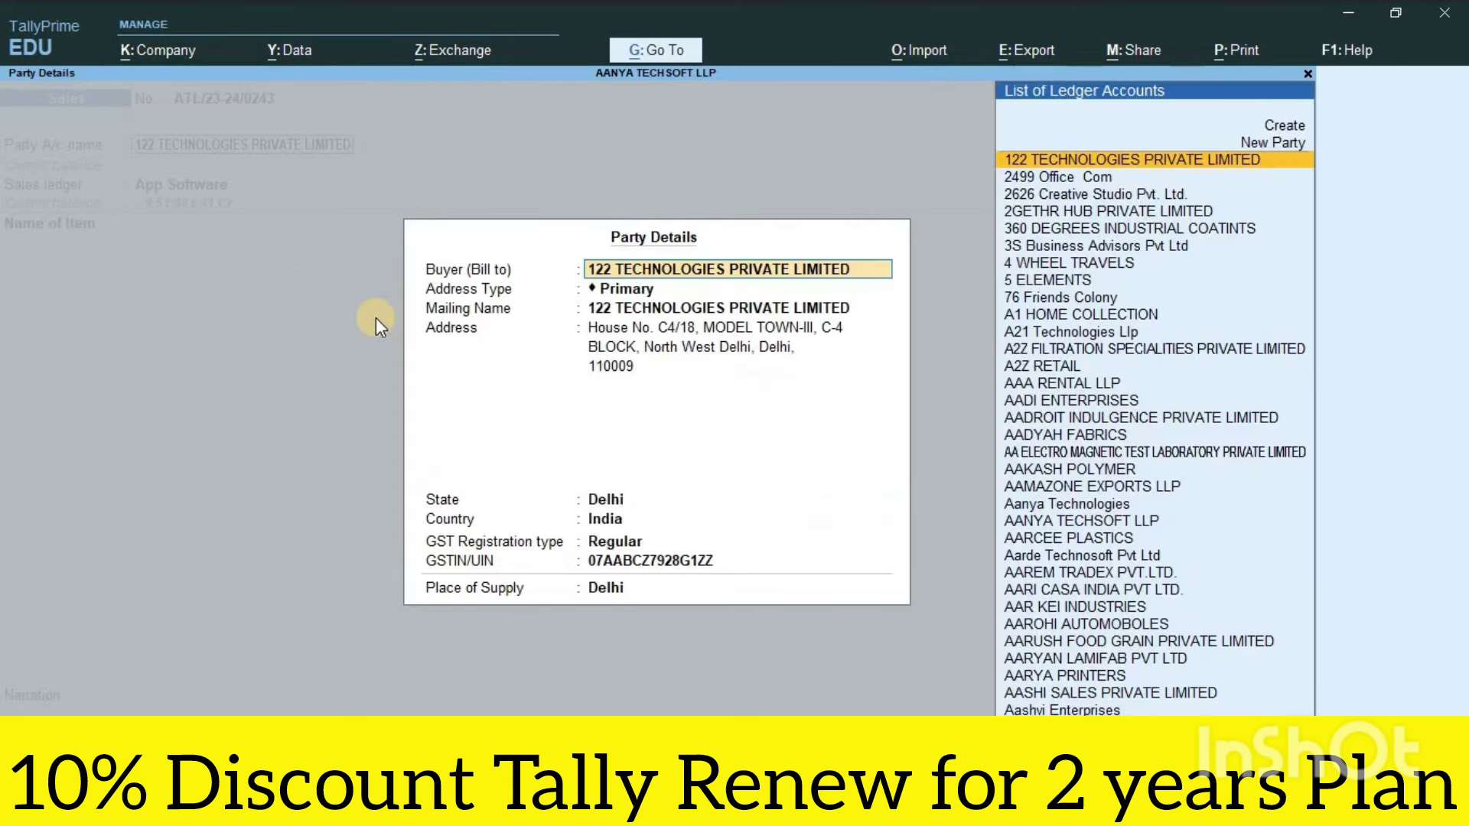
Step: Go through the buyer's party details and return to the voucher's item entry
key(Return)
key(Return)
key(Return)
key(Return)
key(Return)
key(Return)
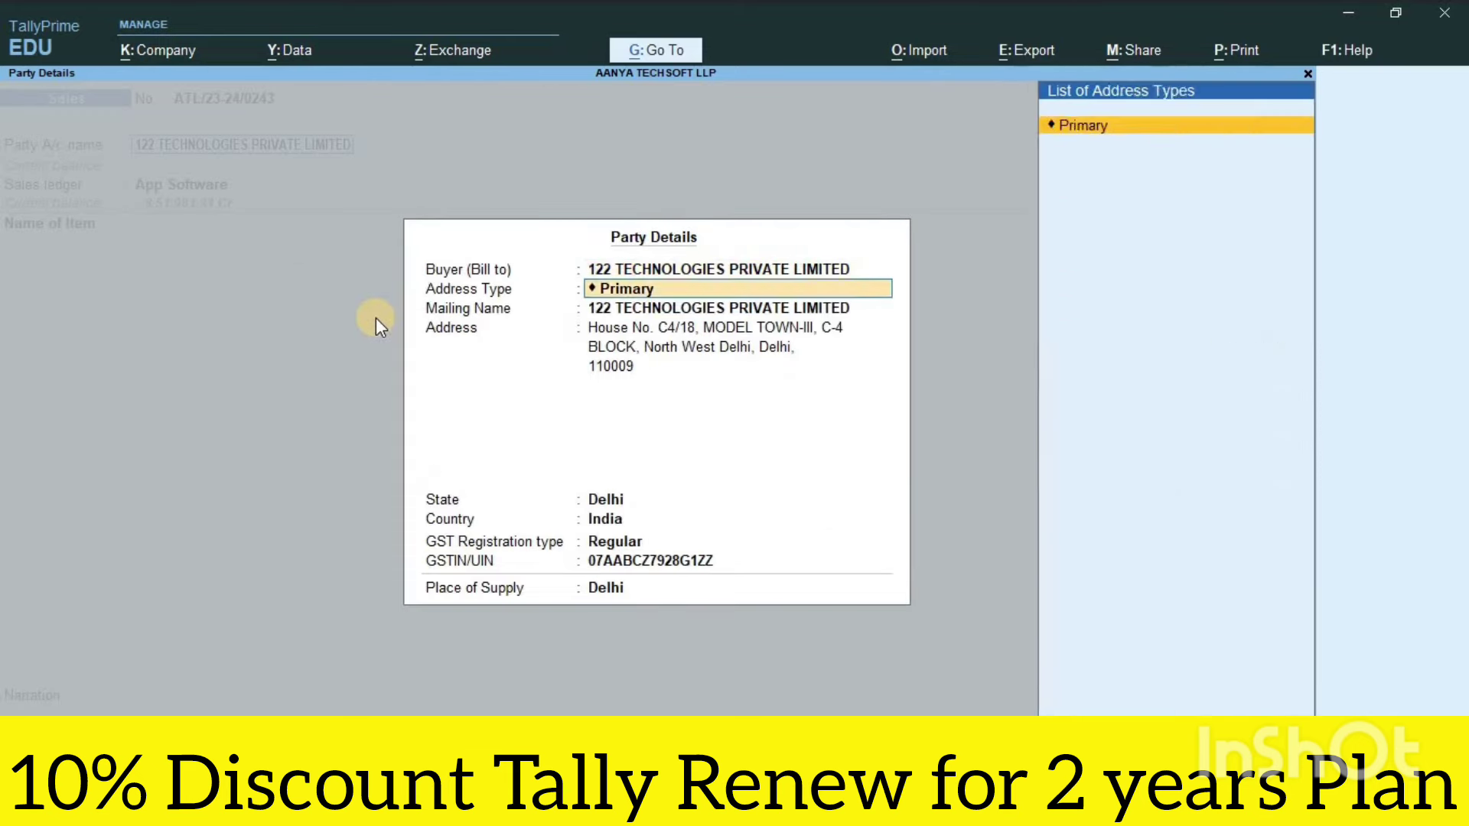
key(Return)
key(Return)
key(Return)
key(Return)
key(Return)
key(Return)
key(Return)
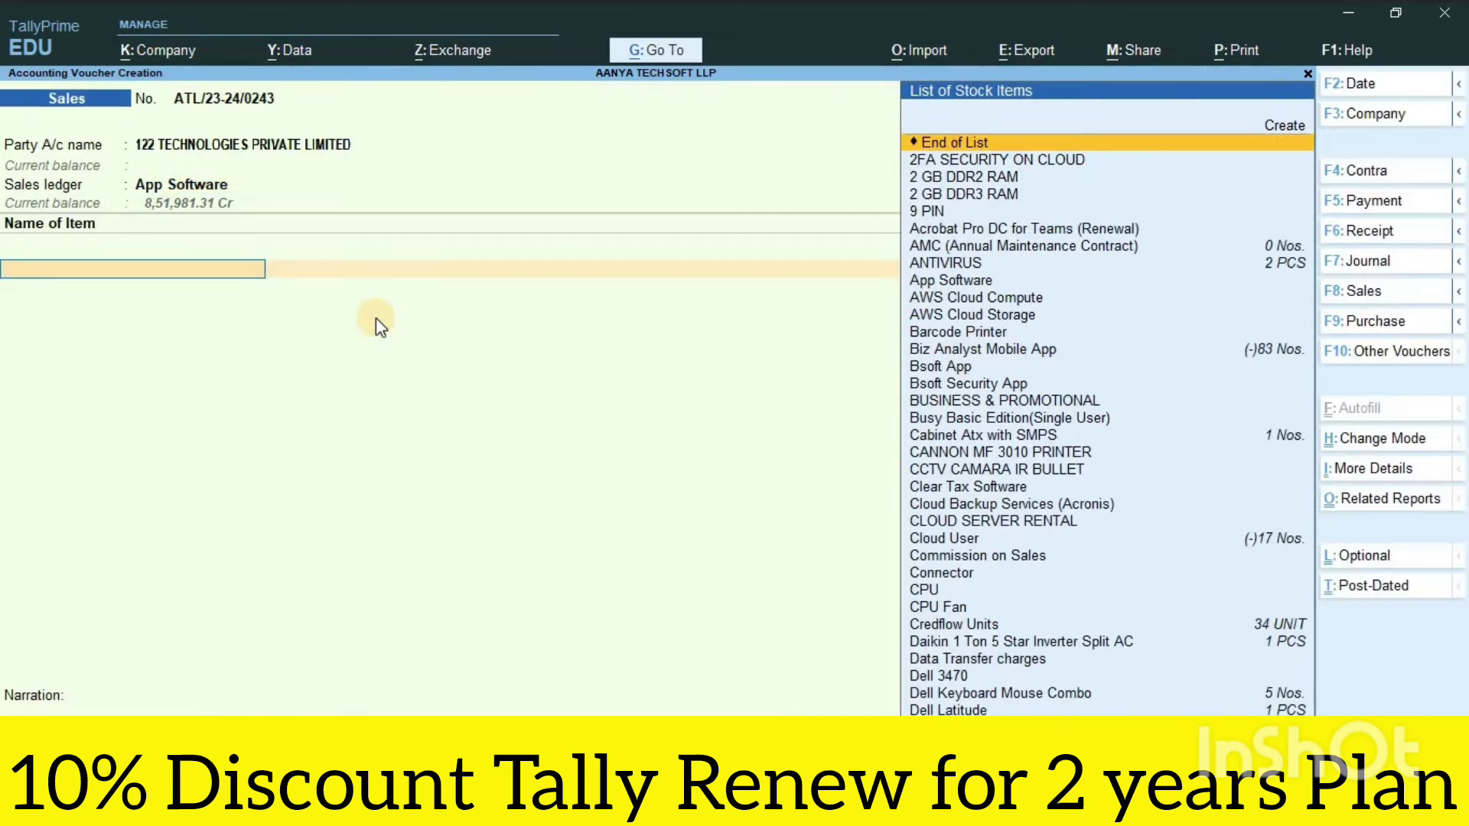
Step: Preview the tax invoice without items, examine its dispatch fields enlarged, and go back to the voucher's party name
key(alt+p)
key(Return)
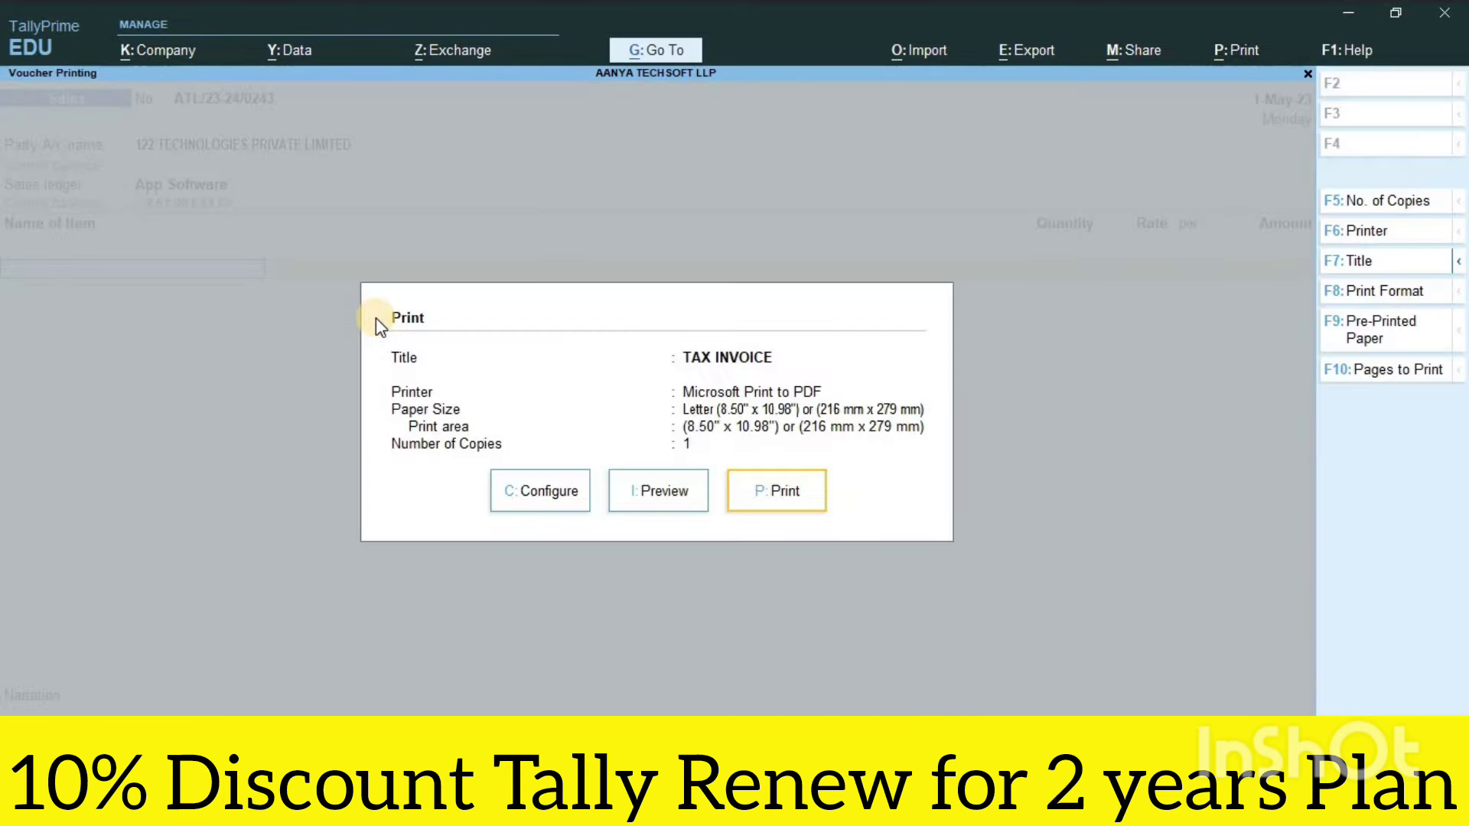
click(375, 317)
key(Return)
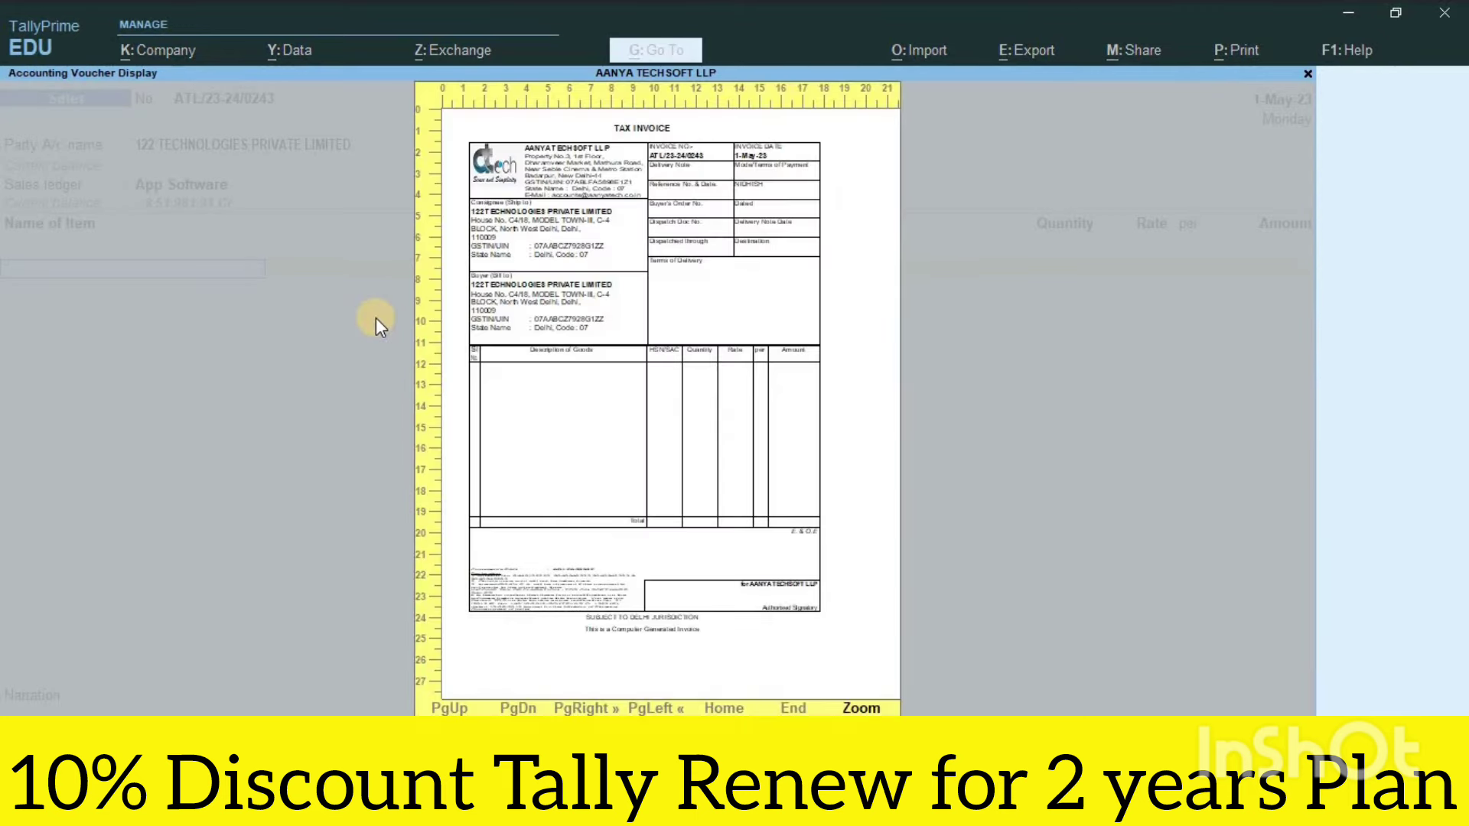
key(z)
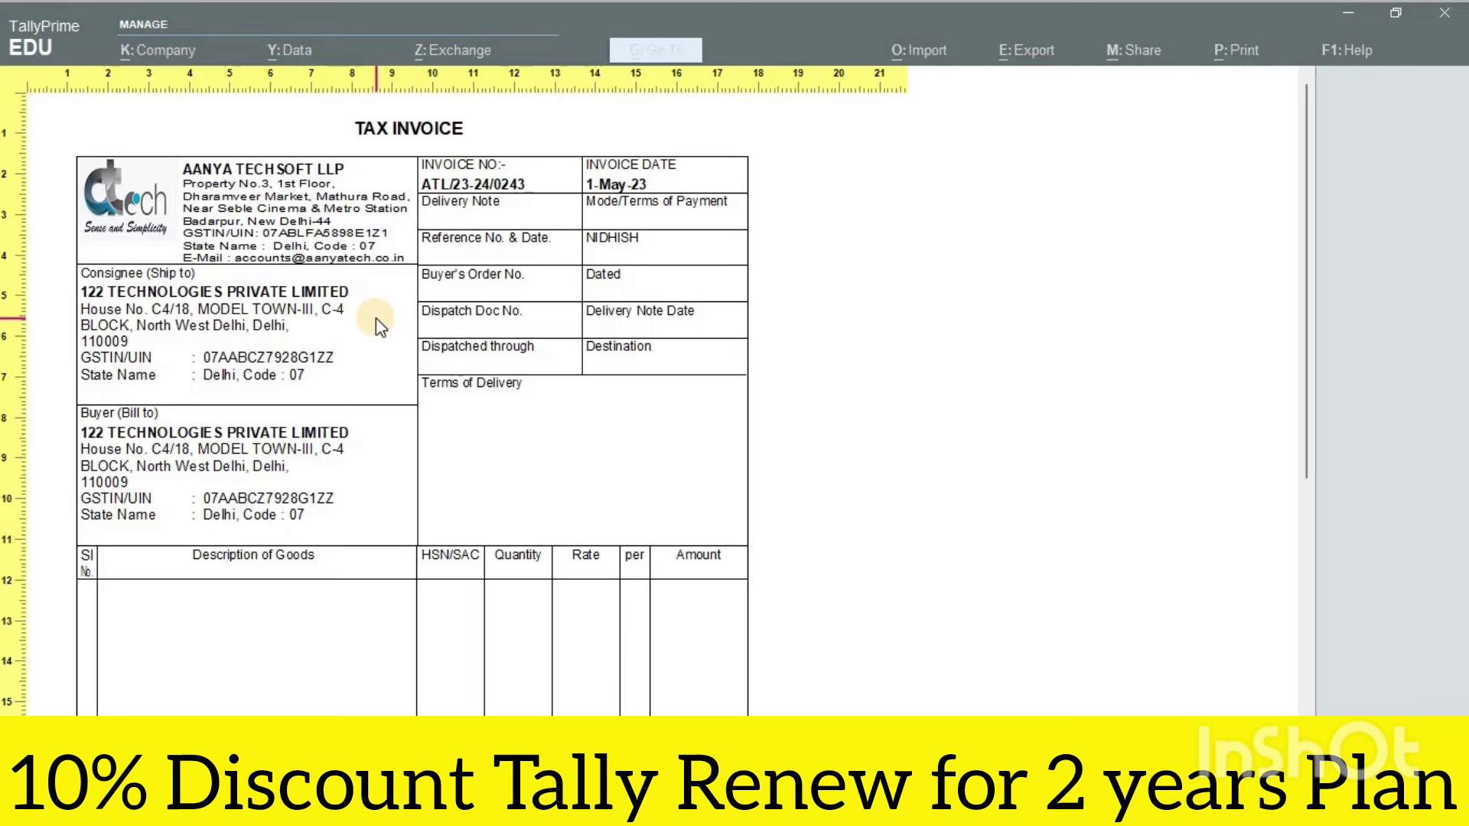
key(z)
key(Escape)
key(Escape)
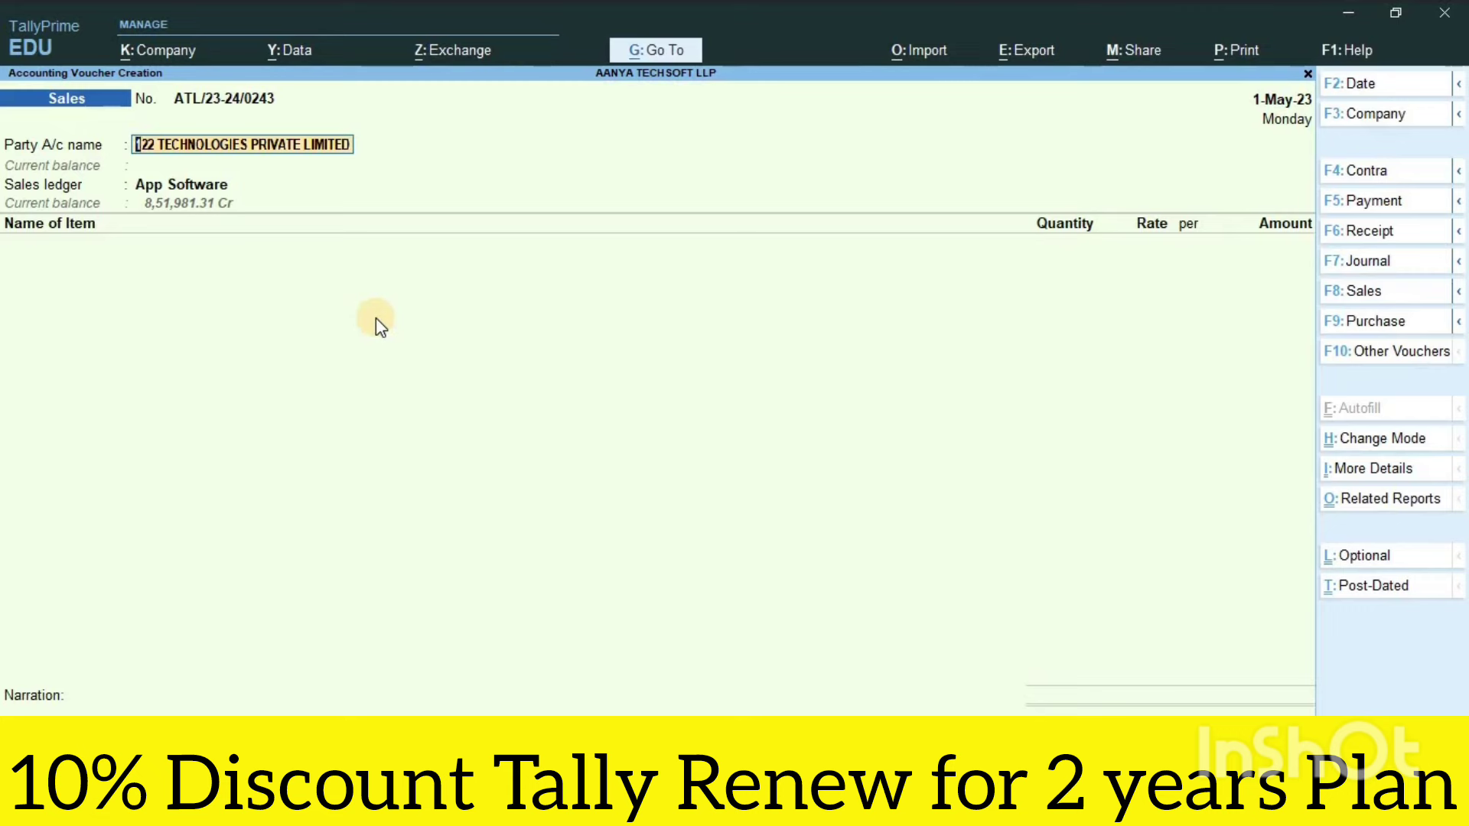
Step: Enter HUHCDIHI as the motor vehicle number in the voucher's dispatch details
key(Return)
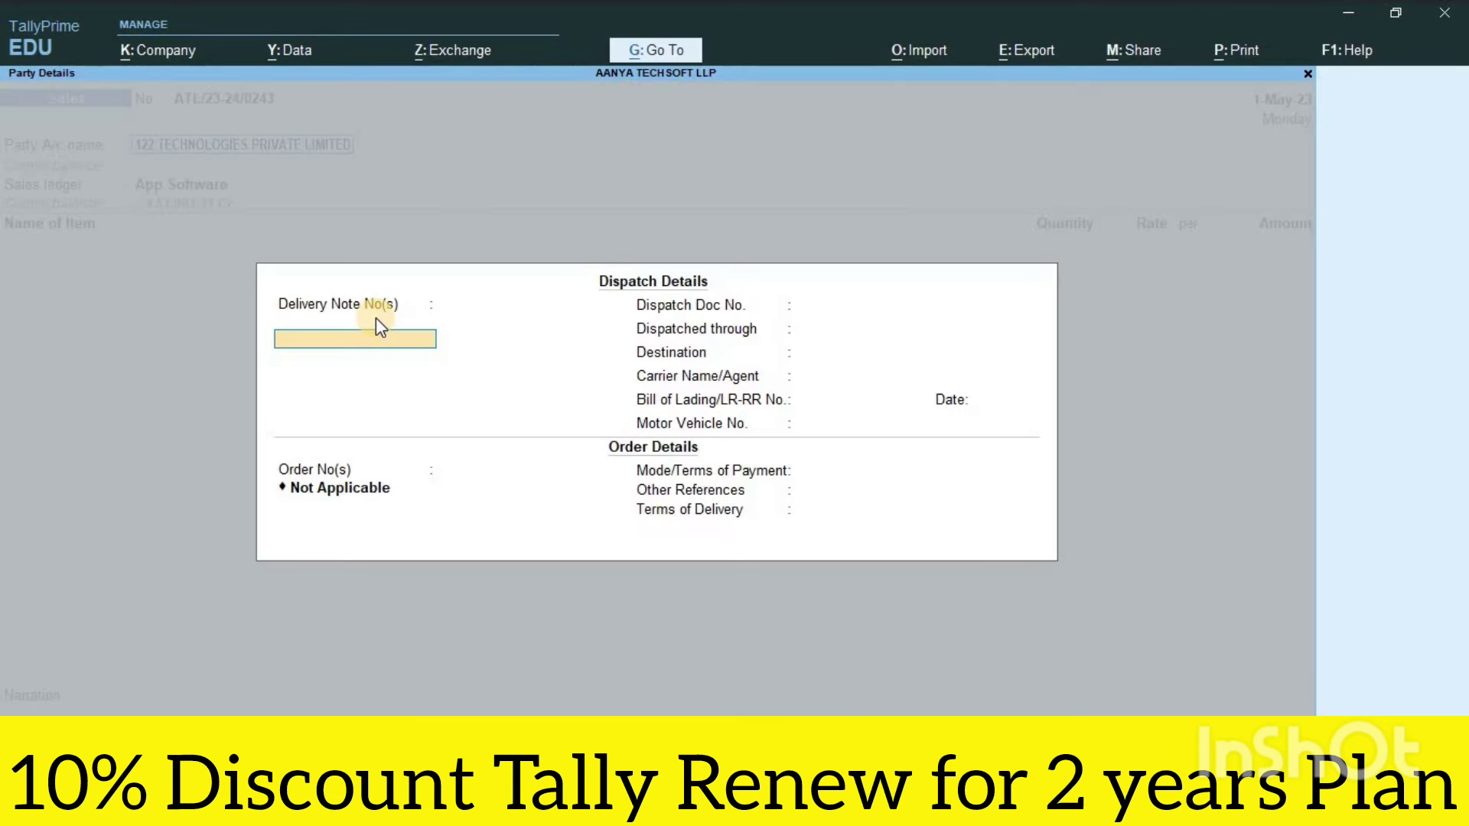
key(Return)
key(Return)
key(Return)
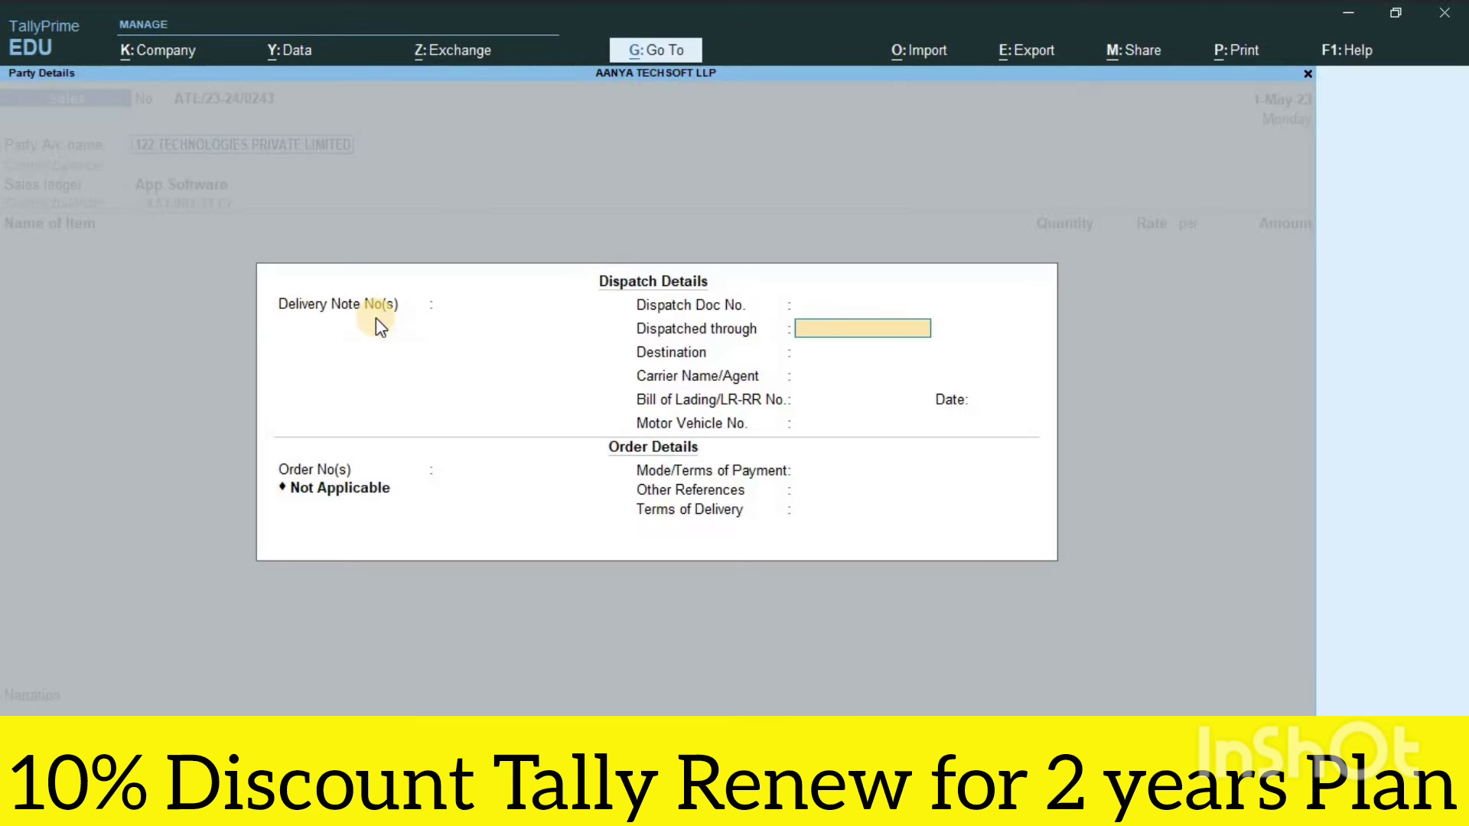
key(Return)
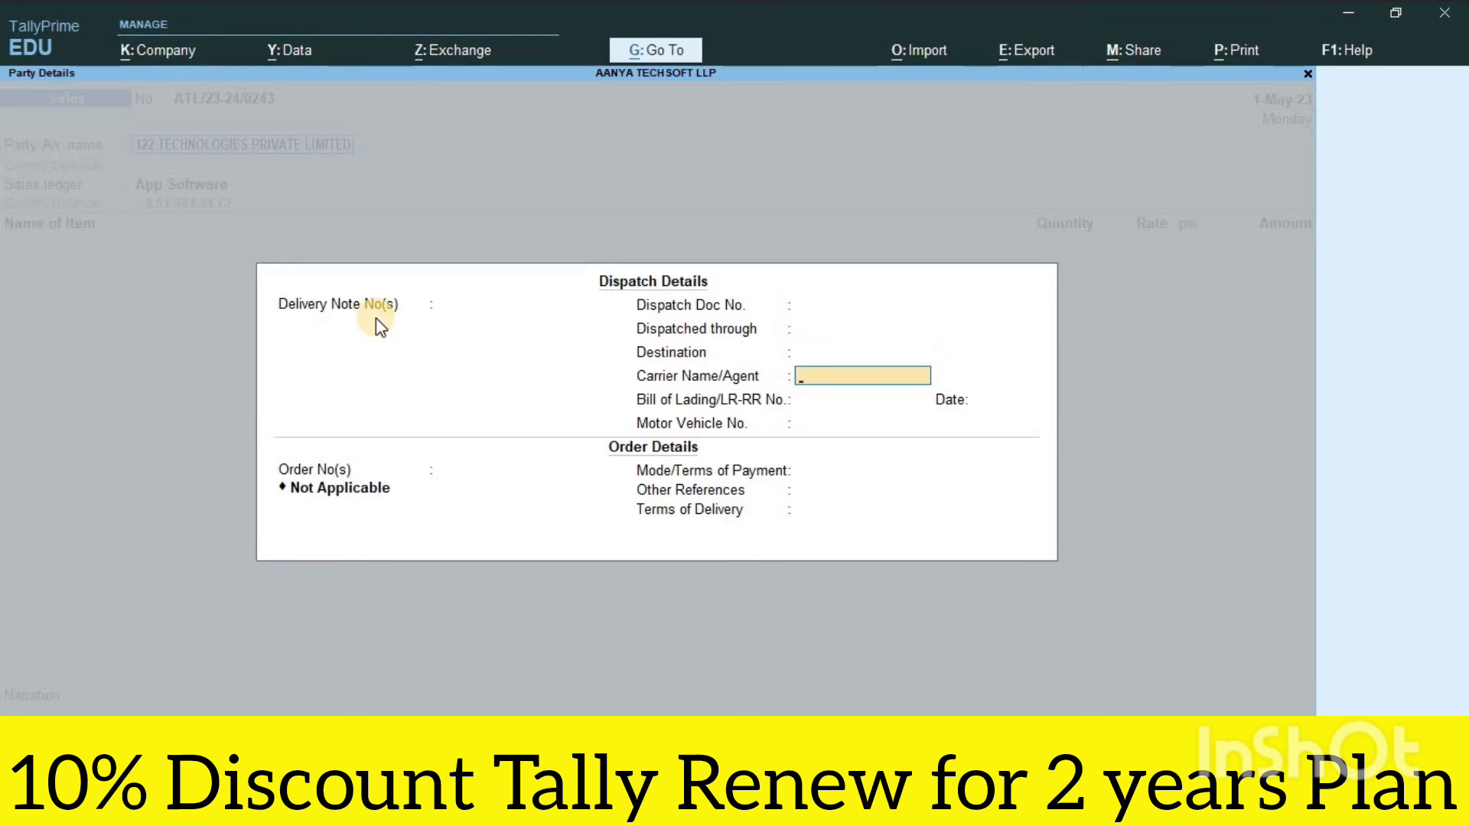
key(Return)
key(Return)
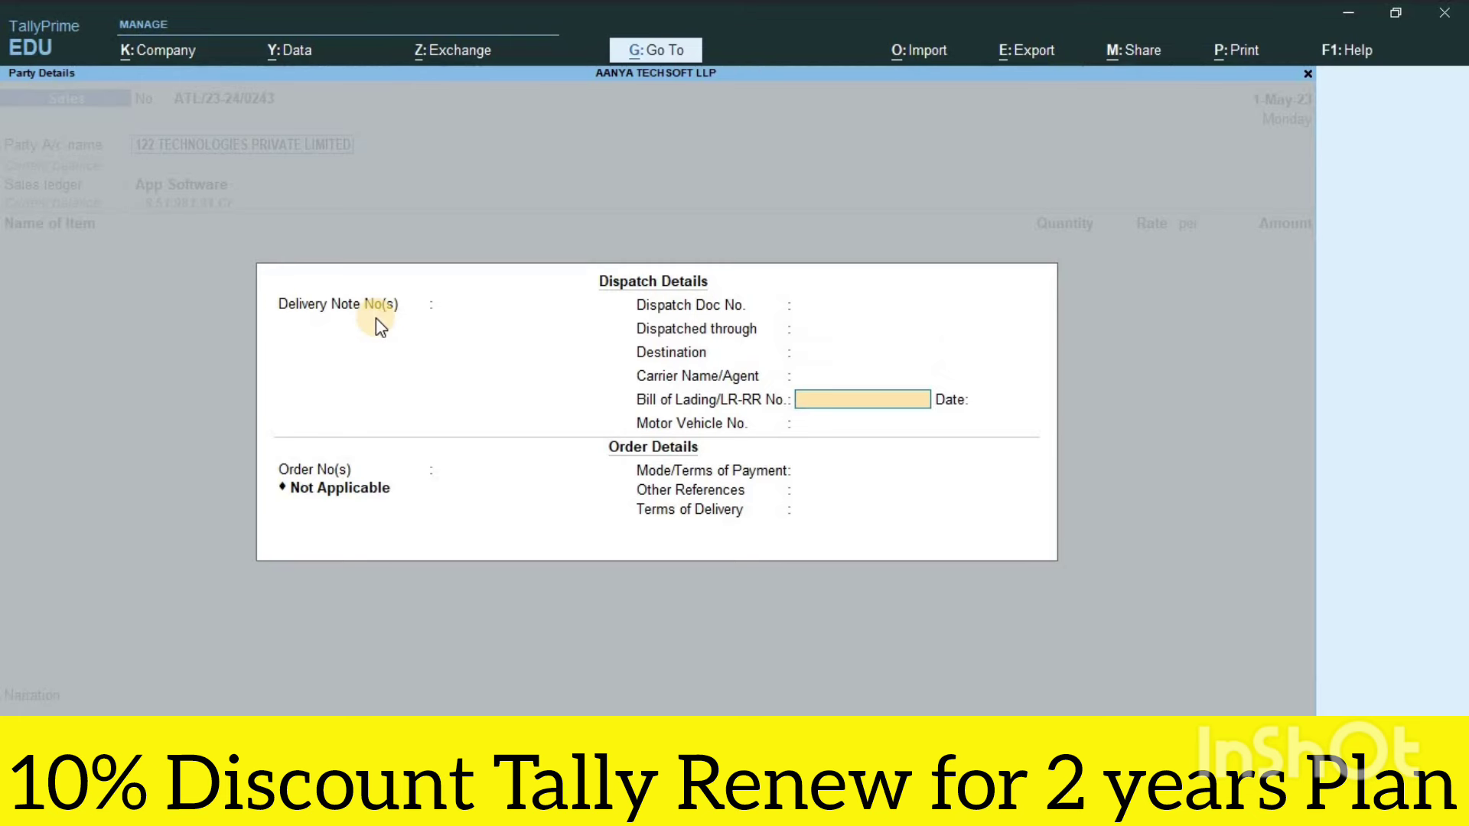
key(Return)
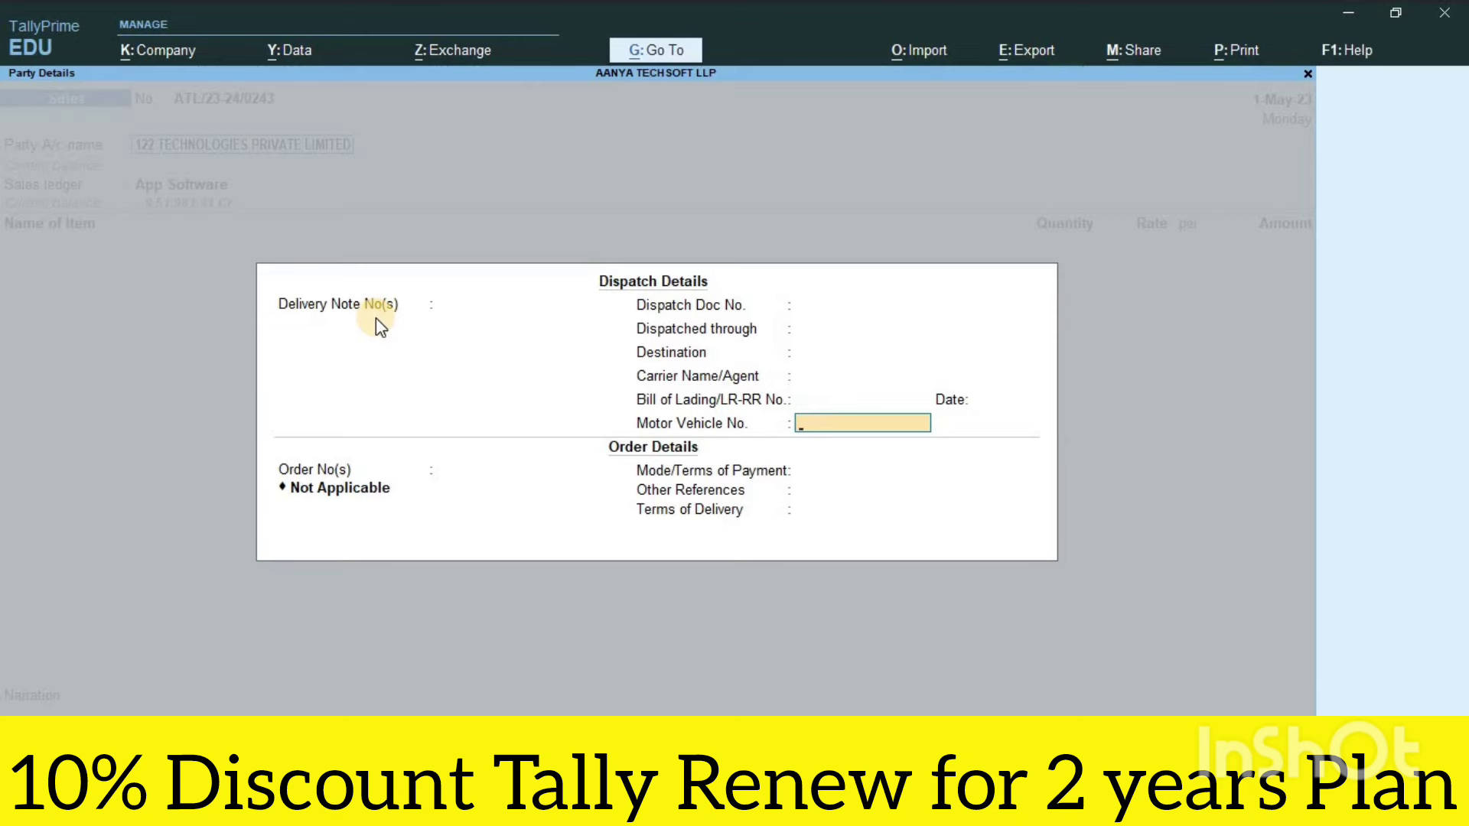
text(HUHCDIHI)
key(Return)
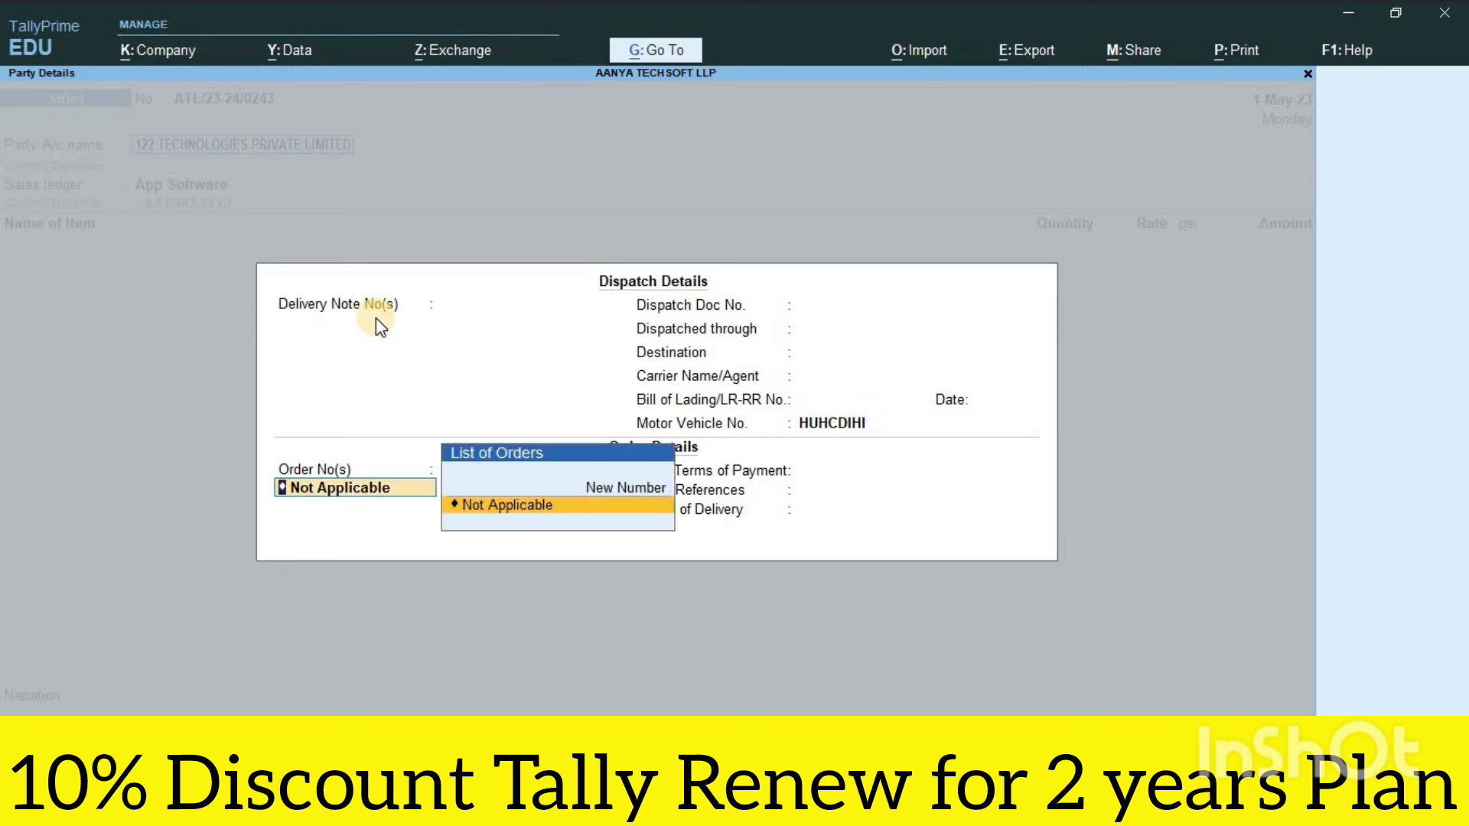
Step: Accept the order details with order number Not Applicable and the buyer's party details, keeping the App Software ledger
key(Return)
key(Return)
key(Return)
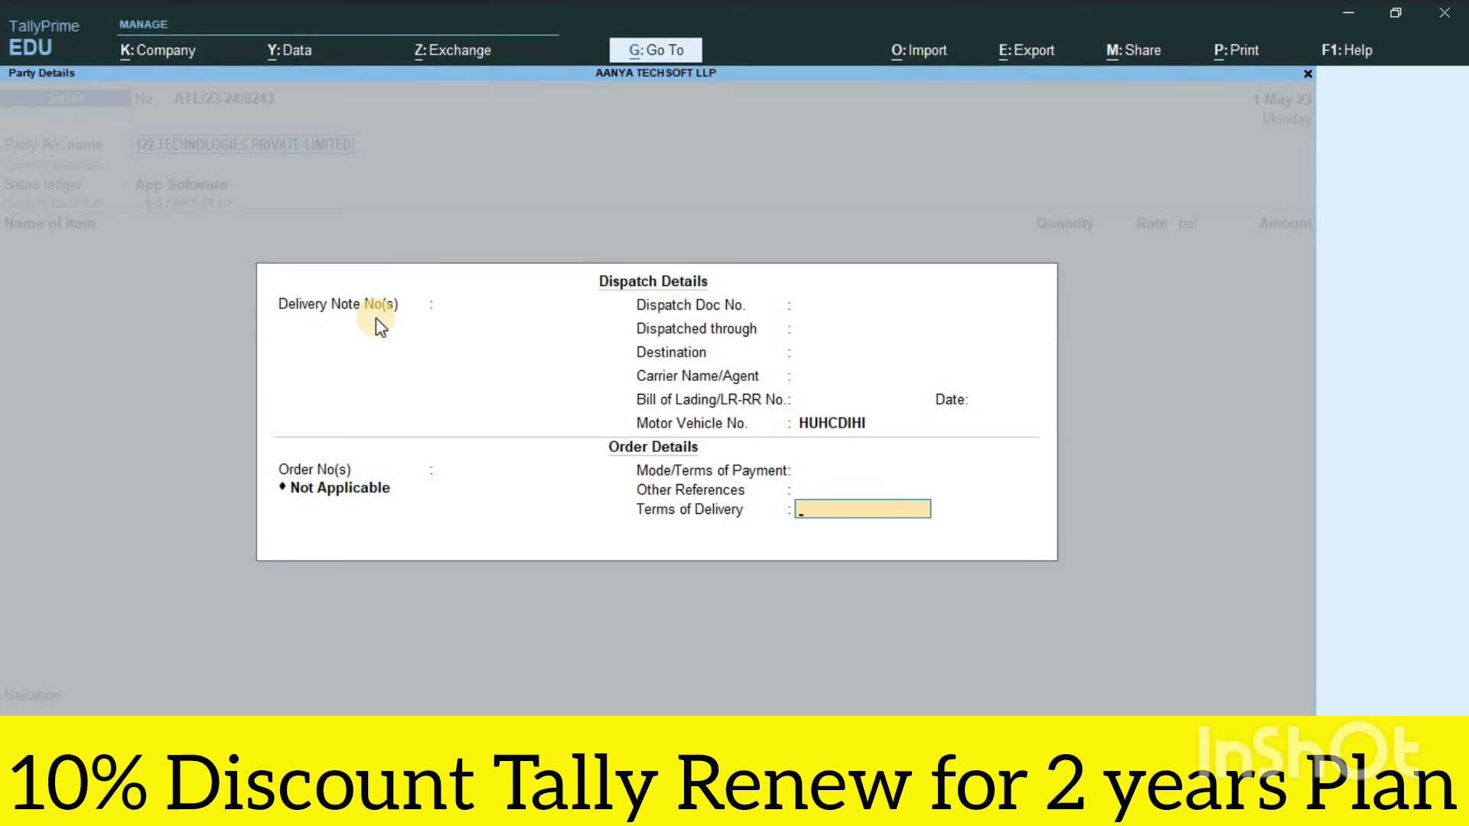
key(Return)
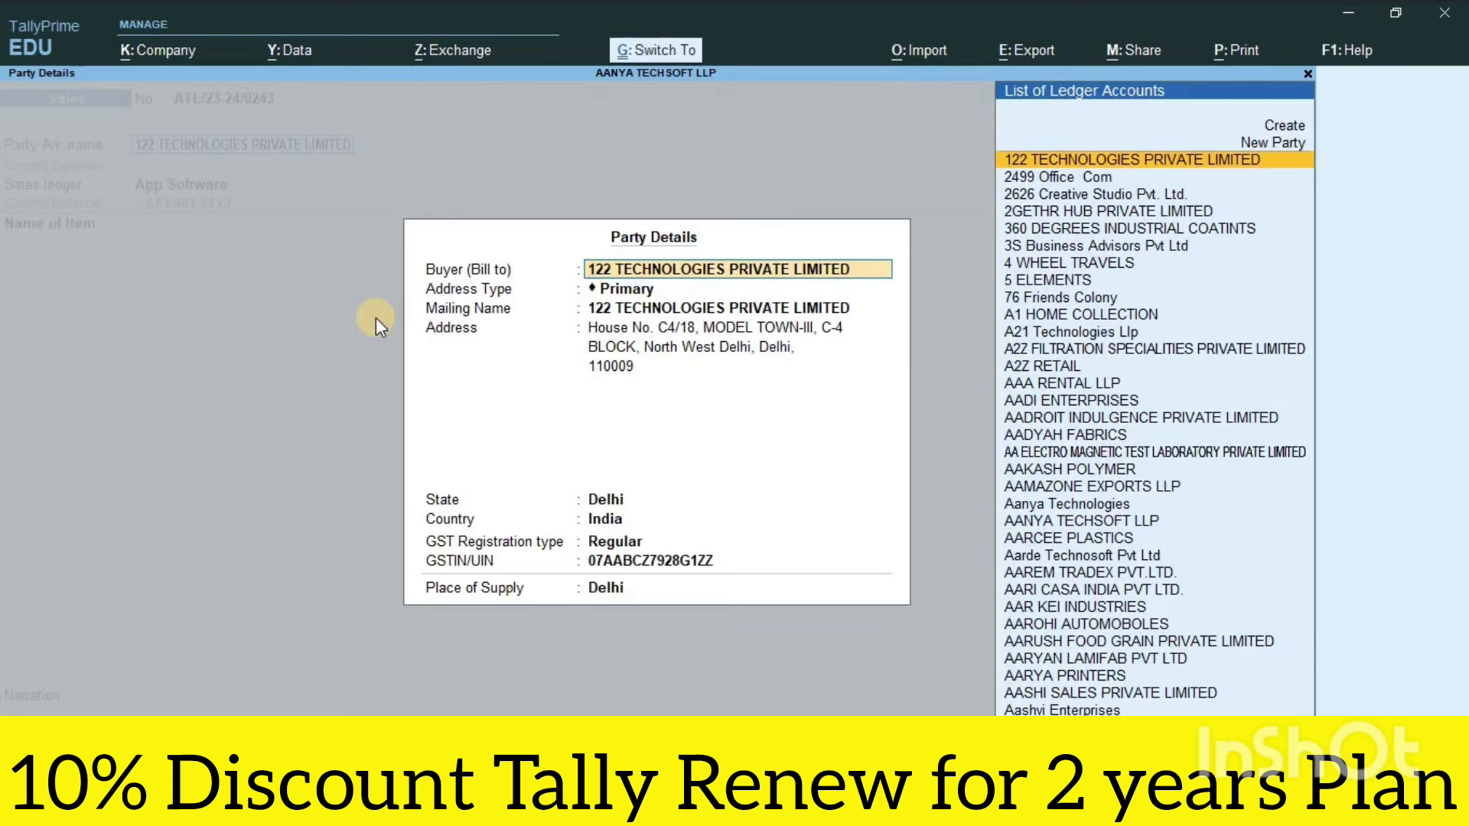
key(ctrl+a)
key(Return)
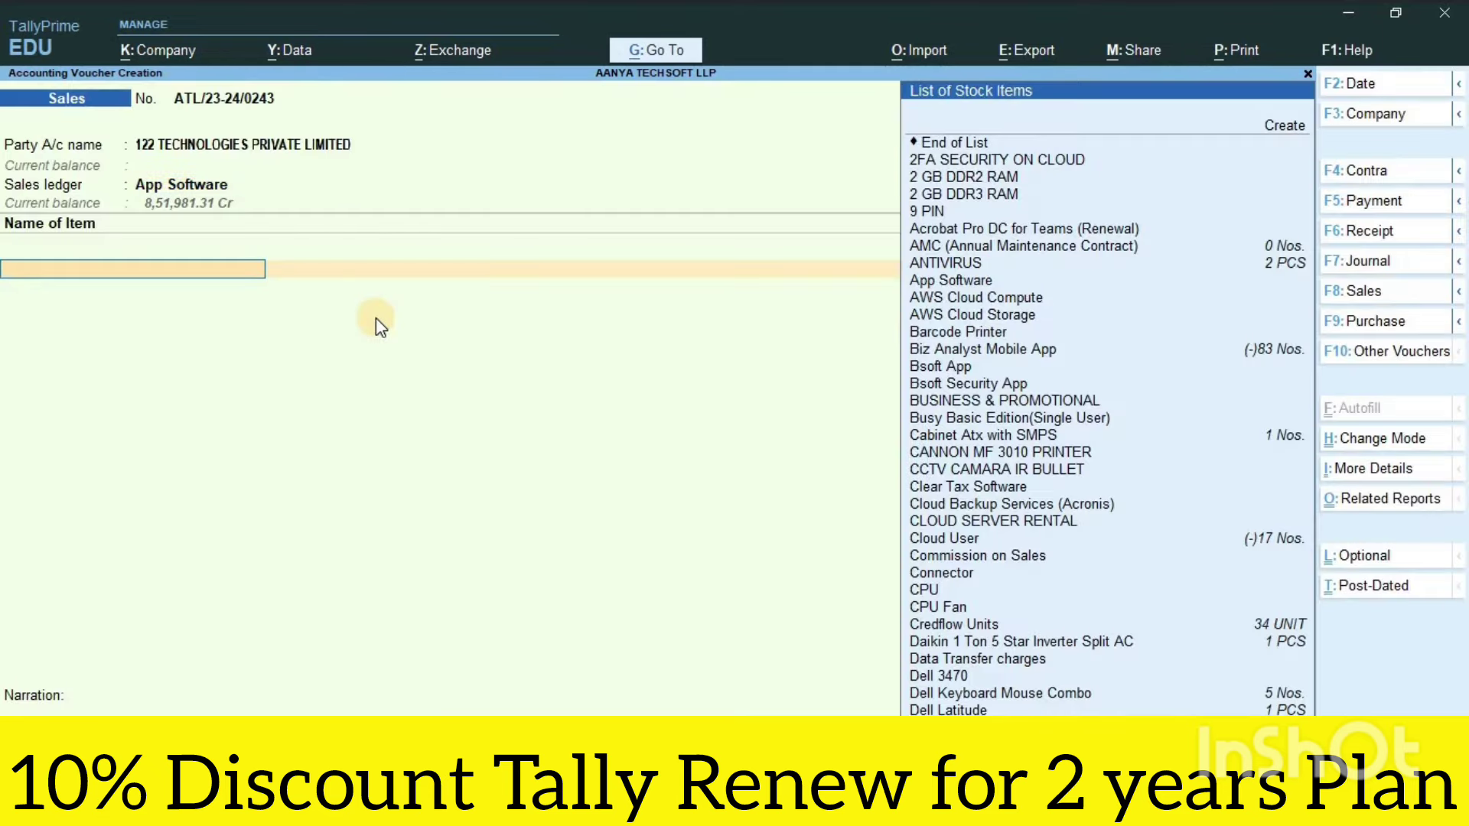
Step: Choose the stock item Tally Prime Silver Edition for the first item line
text(SILV)
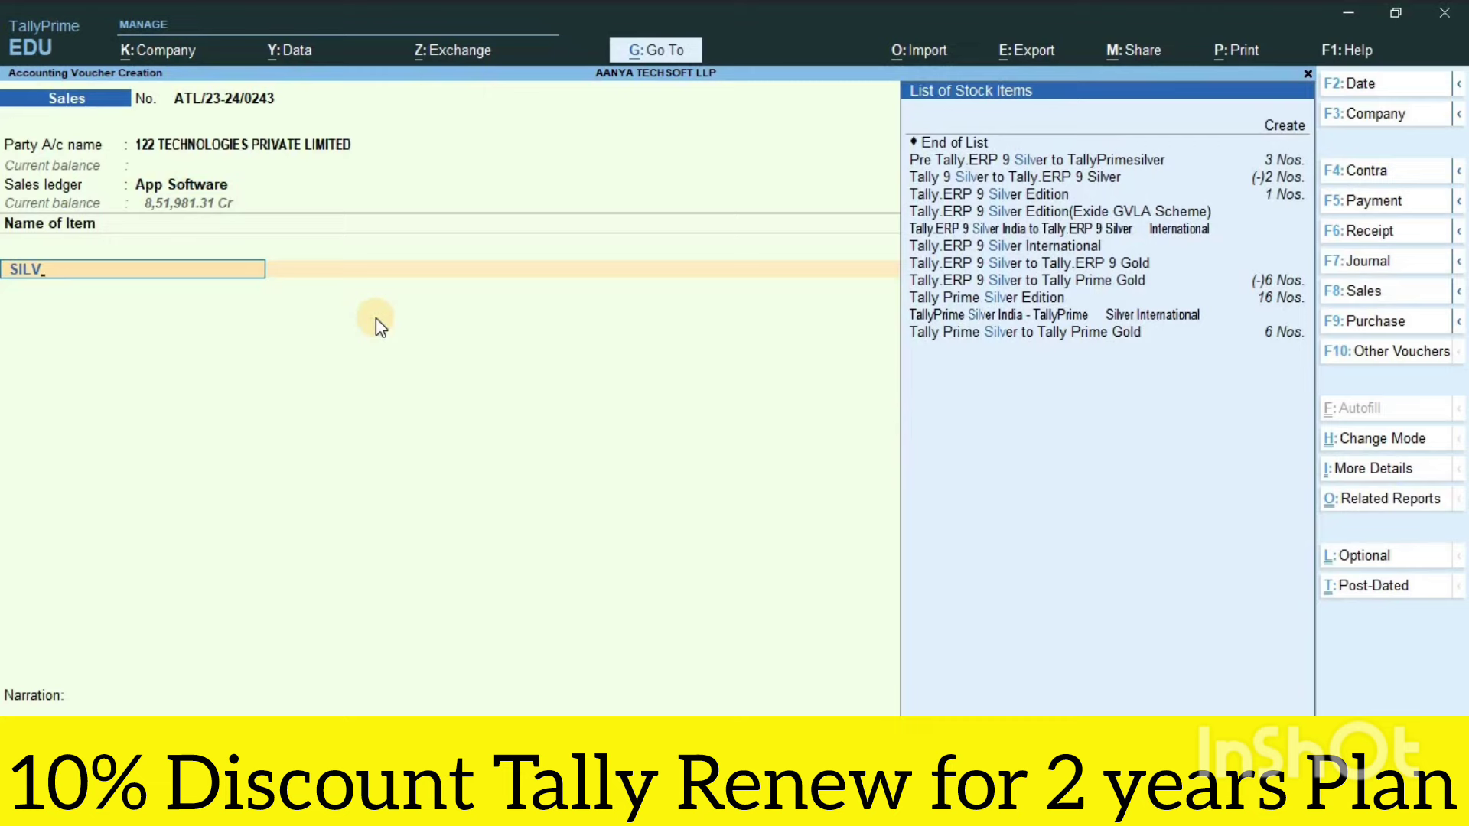
key(Down)
key(Down)
key(Down)
key(Down)
key(Down)
key(Down)
key(Down)
key(Down)
key(Return)
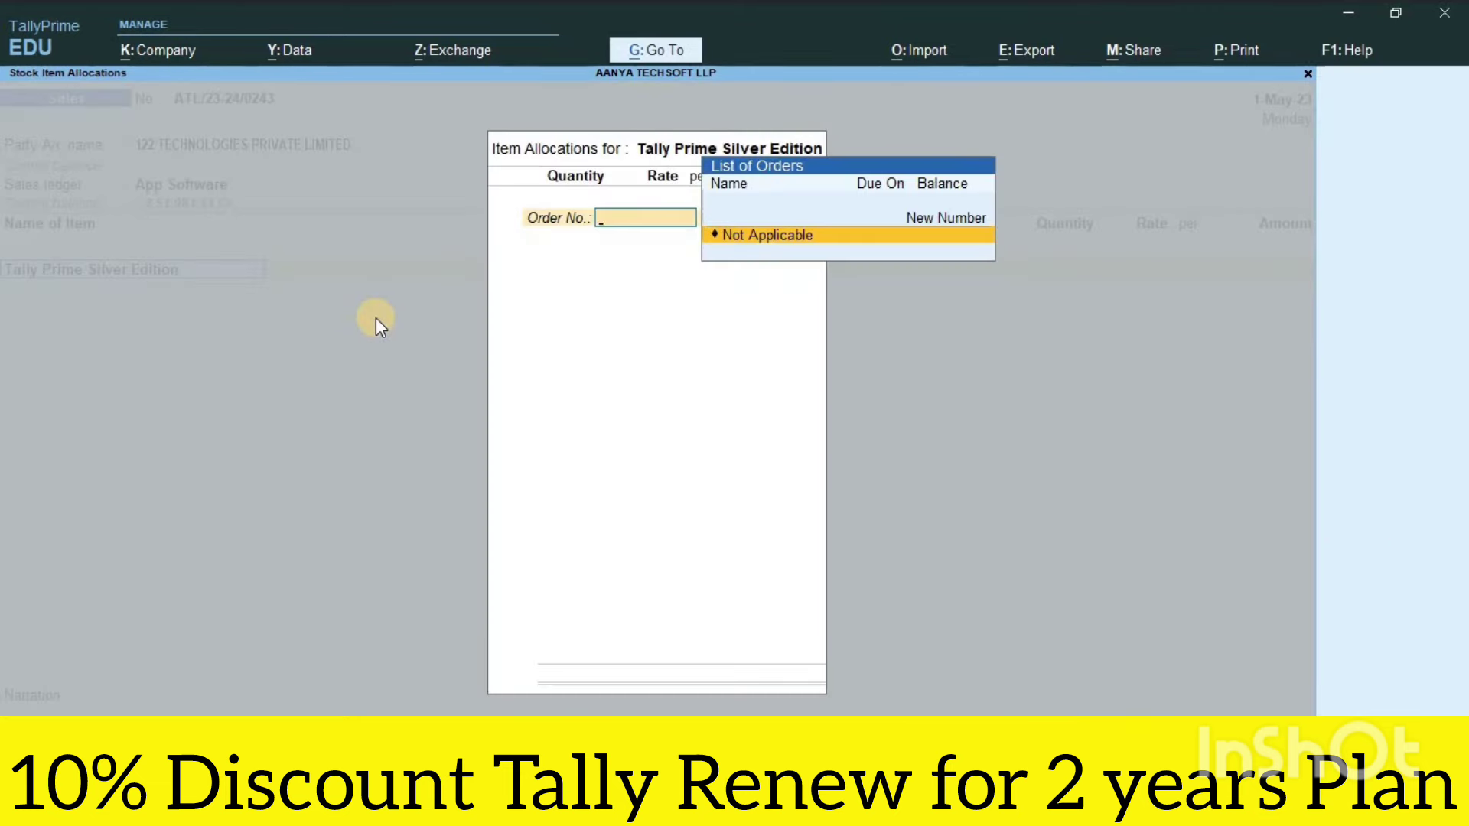
Step: Allocate a quantity of 1 to the item with order number Not Applicable, accepting the default rate and amount
key(Return)
text(1)
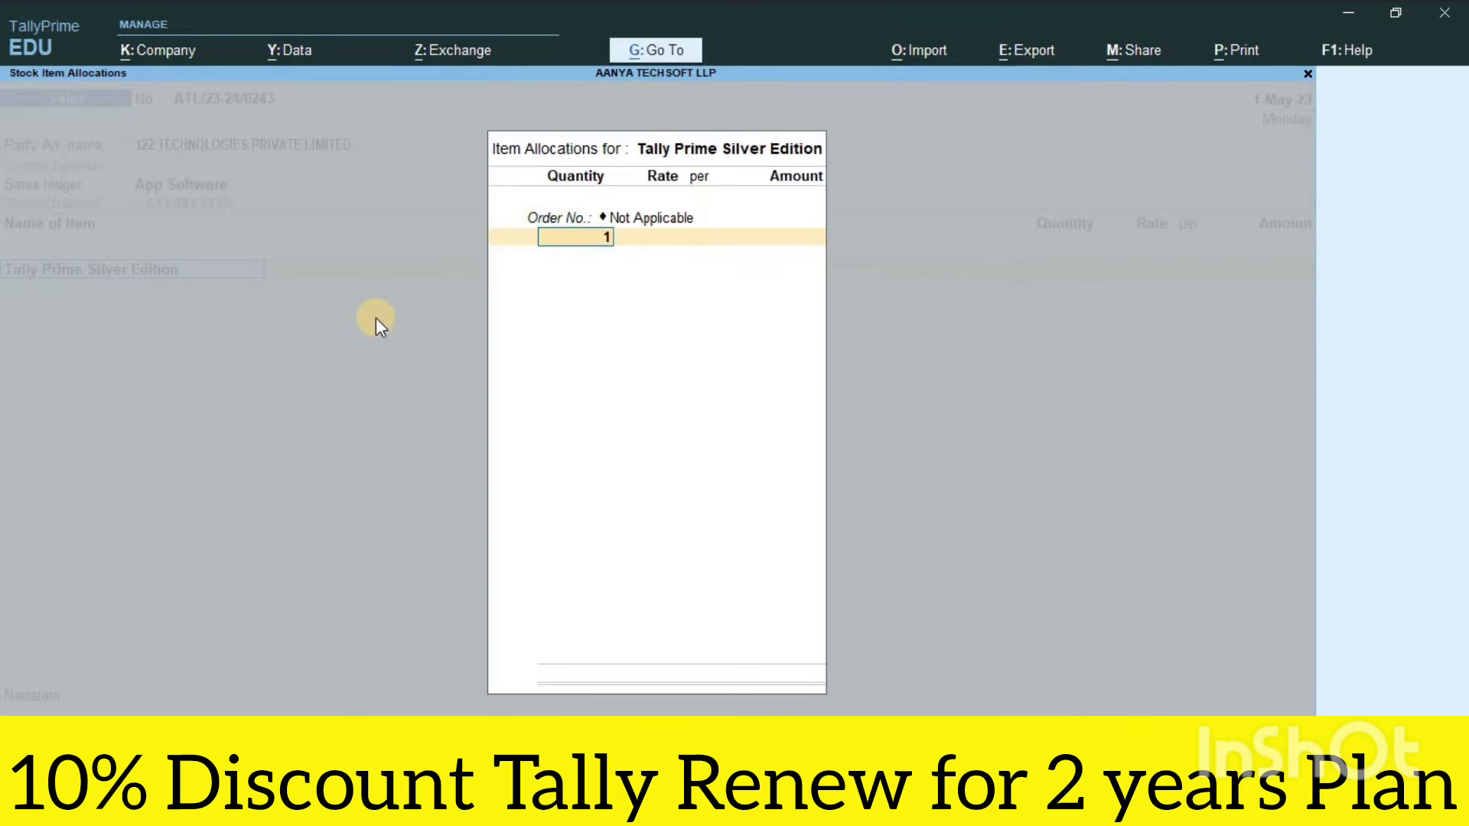
key(Return)
key(Return)
key(Return)
key(Return)
key(Return)
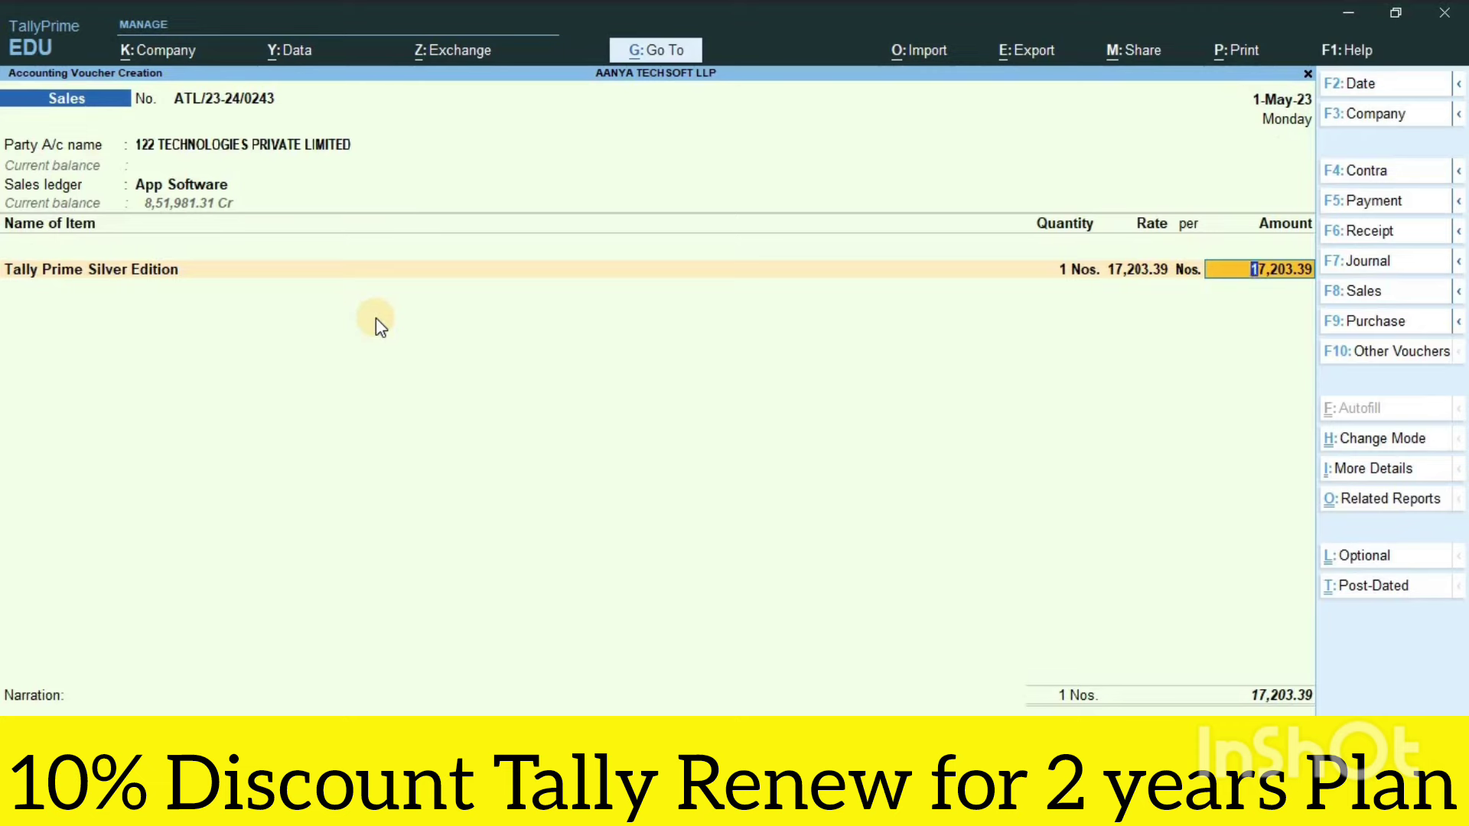
key(Return)
Step: Preview the tax invoice with the item line, examine the bill of lading and vehicle number fields enlarged, and close the preview
key(alt+p)
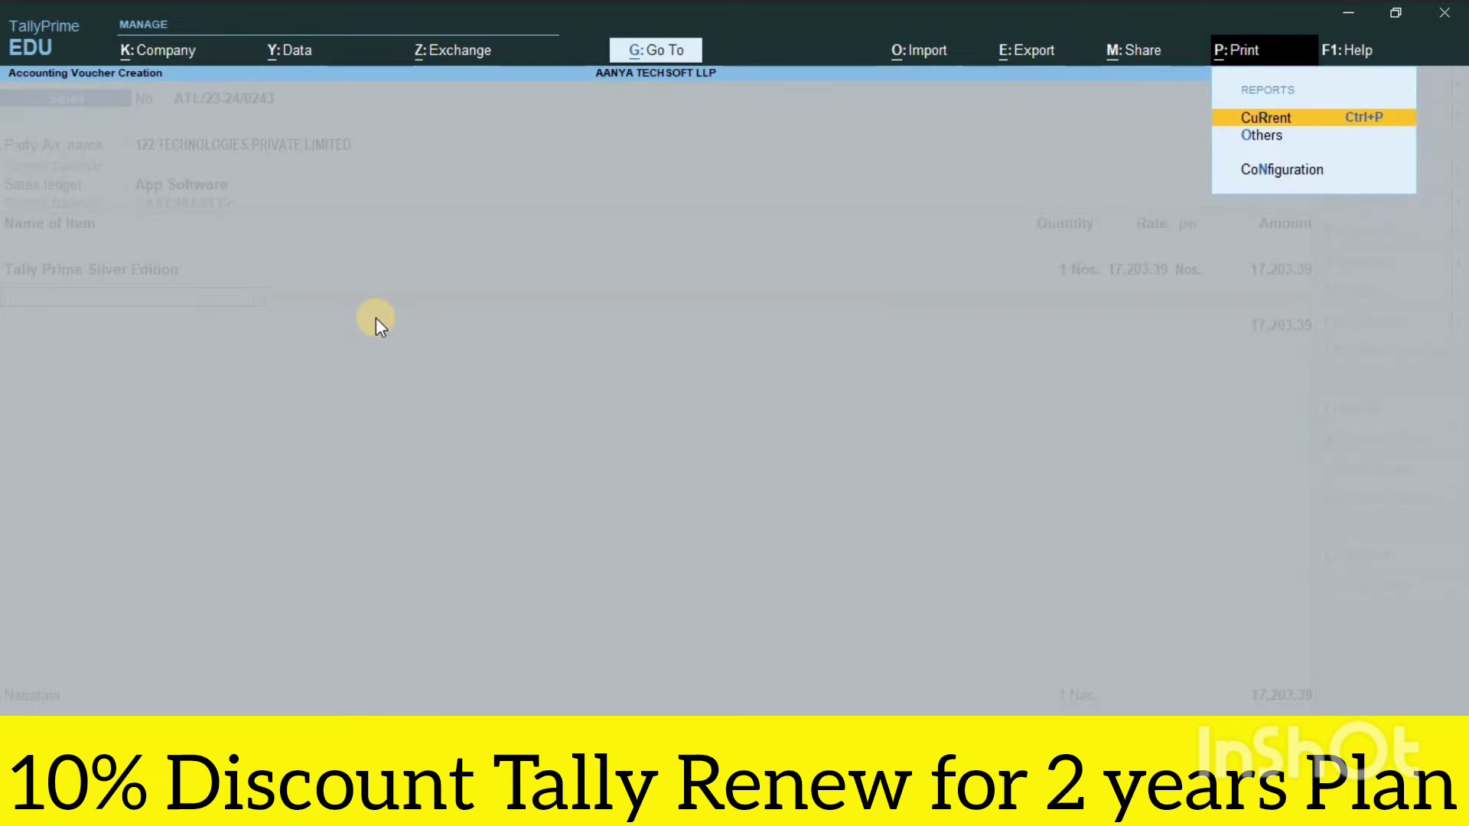
key(Return)
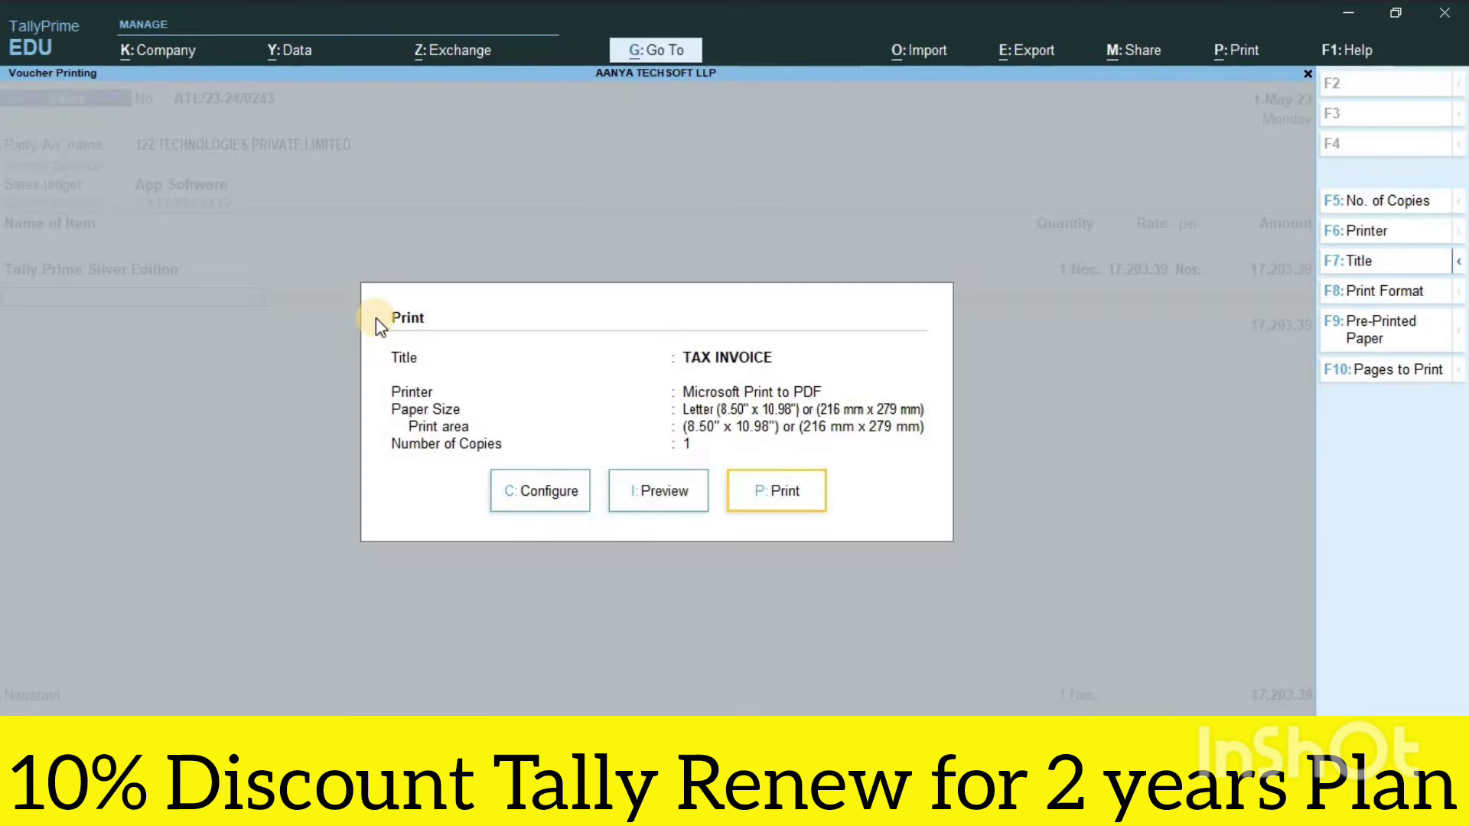
click(657, 492)
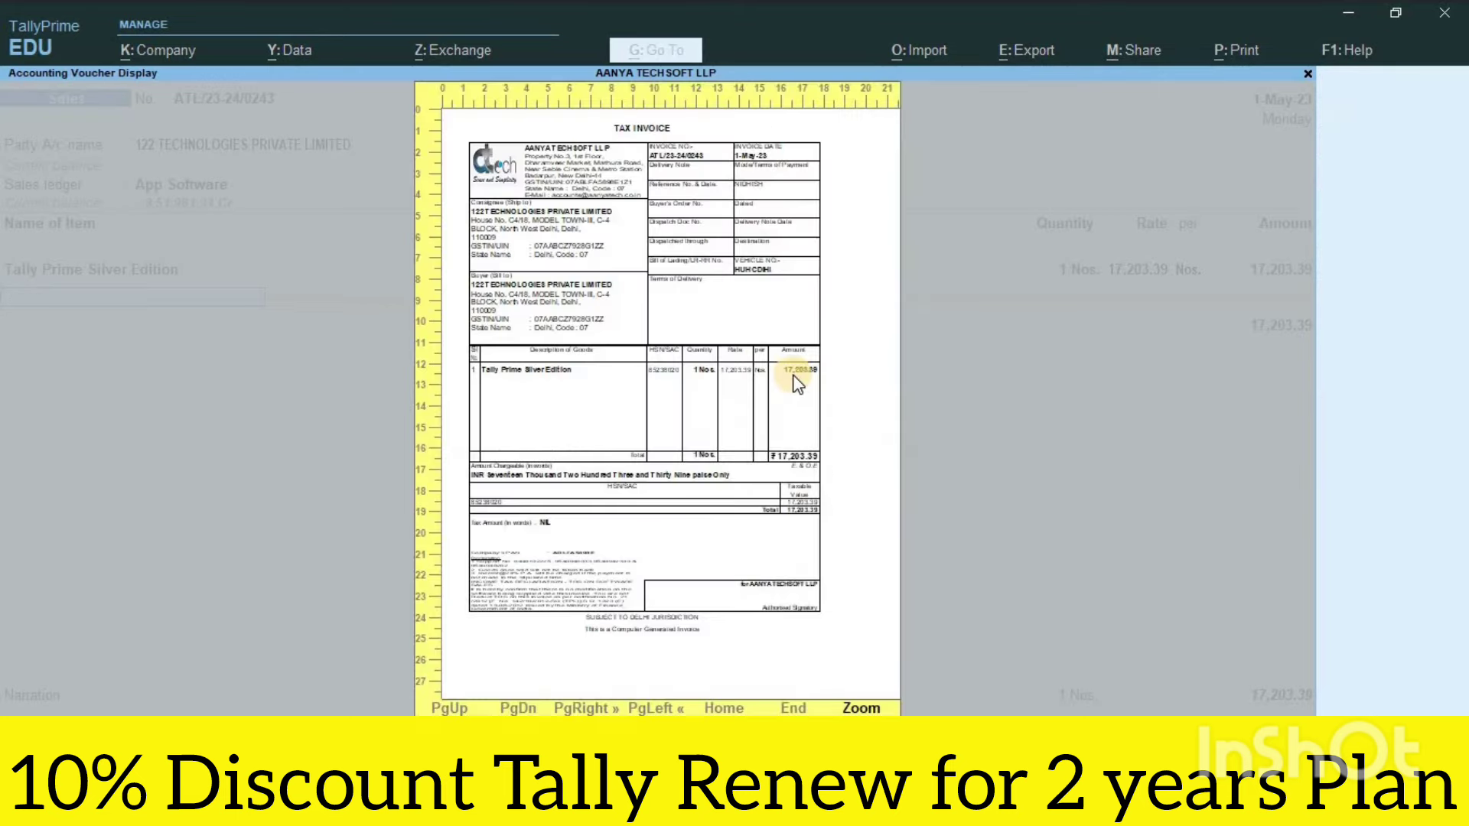
click(796, 378)
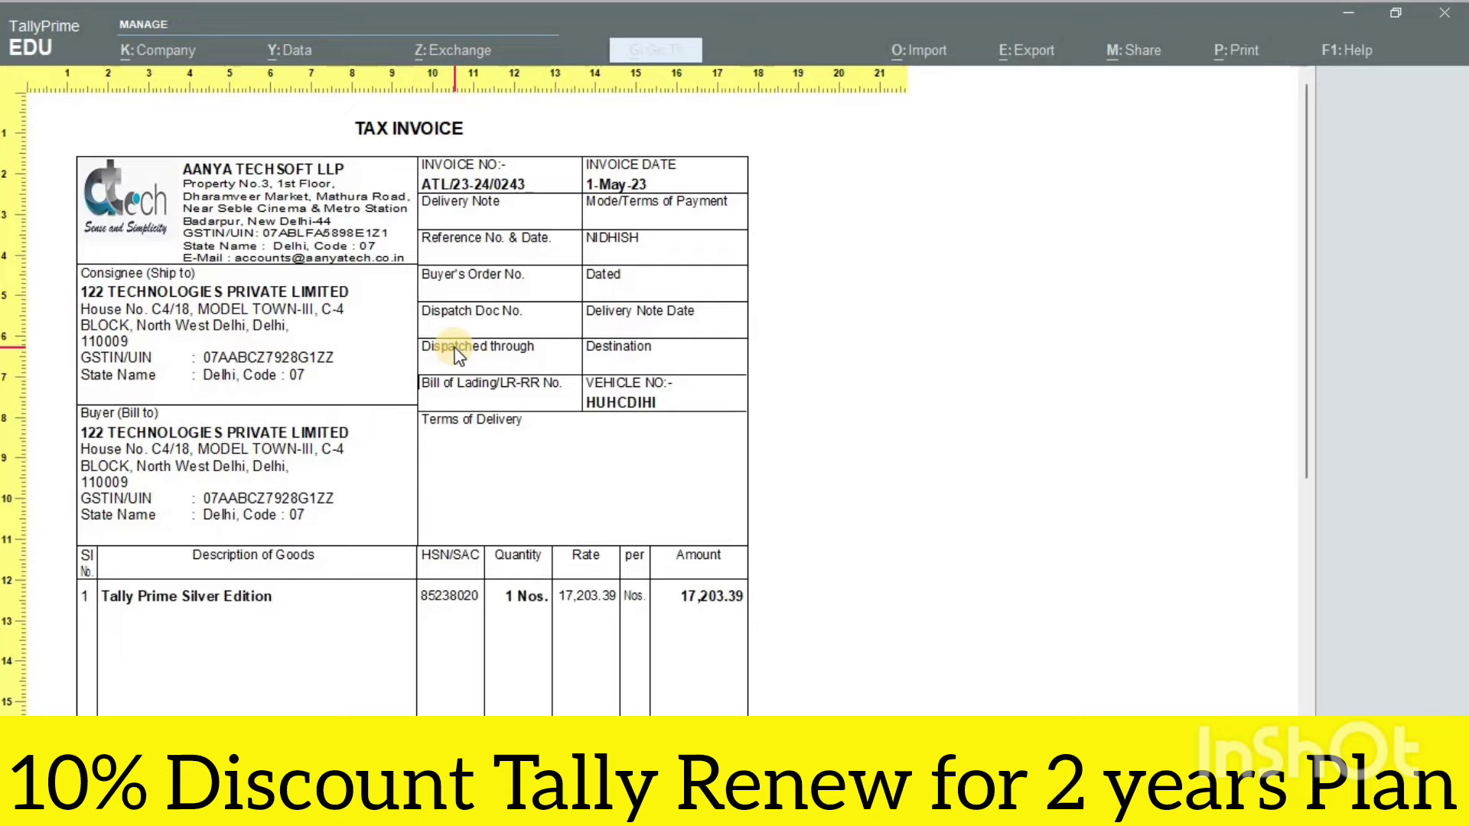
key(Escape)
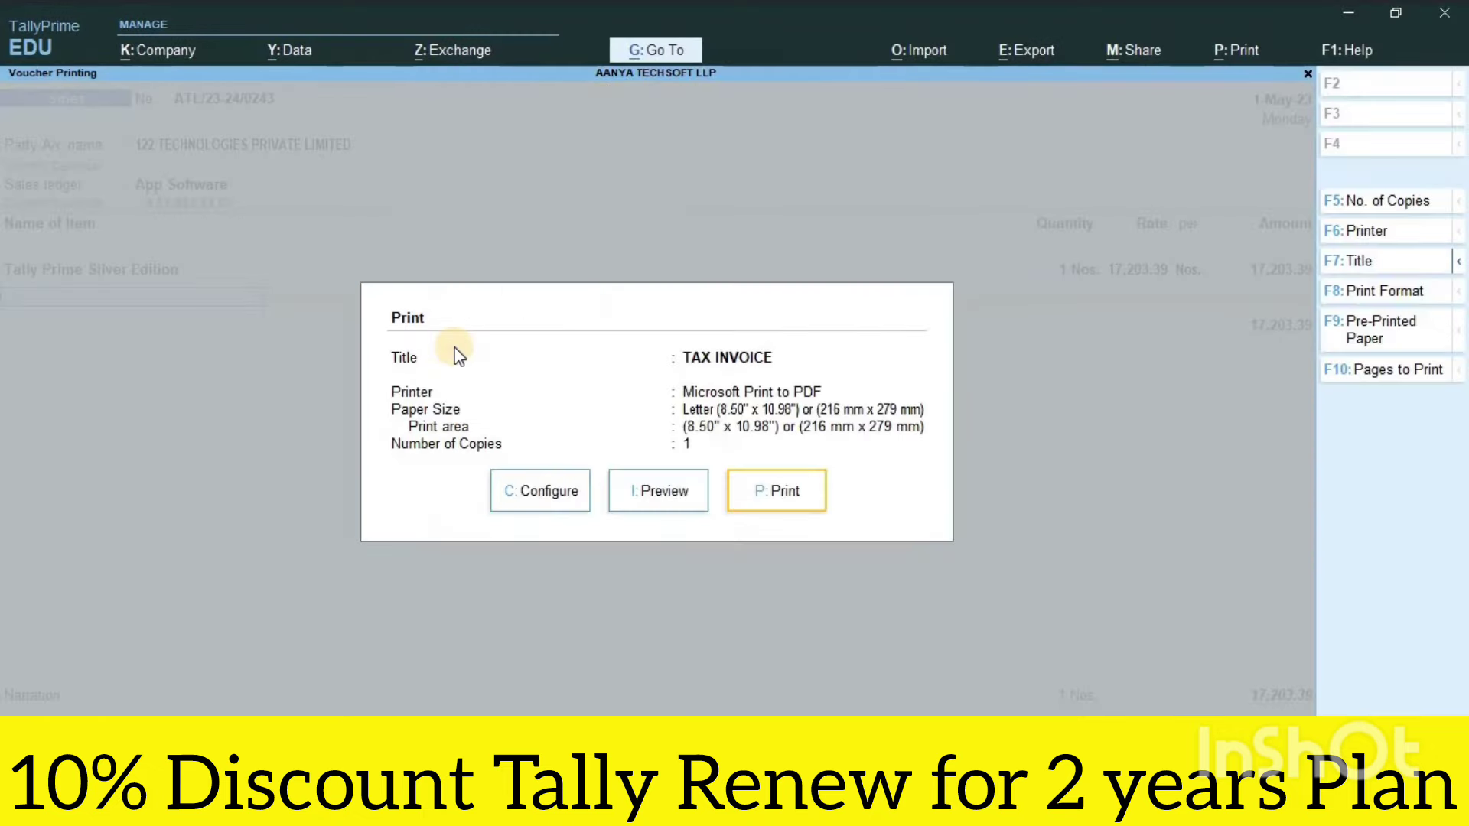
Step: Leave the unsaved sales voucher and open the Sales voucher type for alteration
key(Escape)
key(Escape)
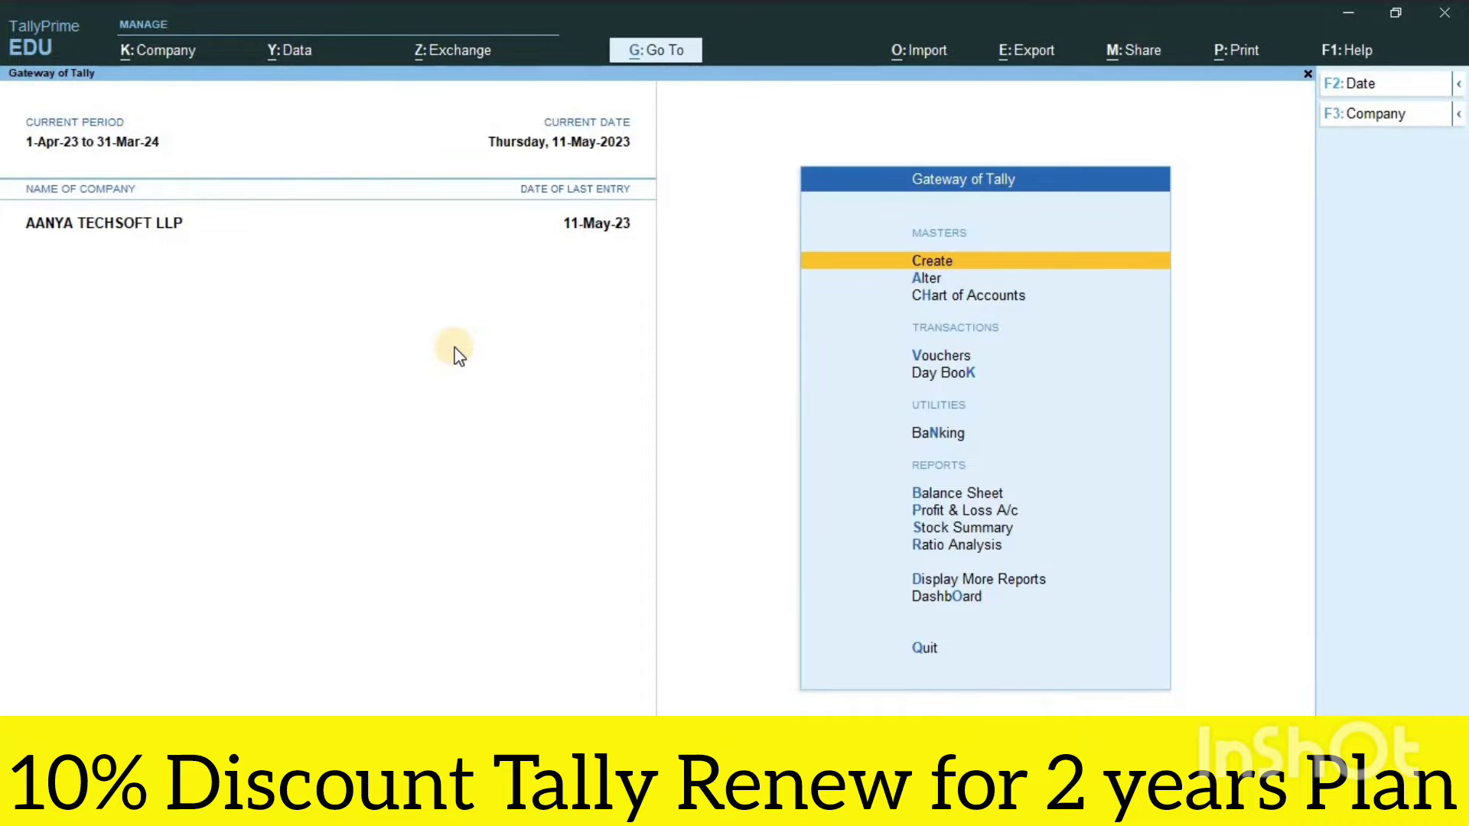
key(Down)
key(Return)
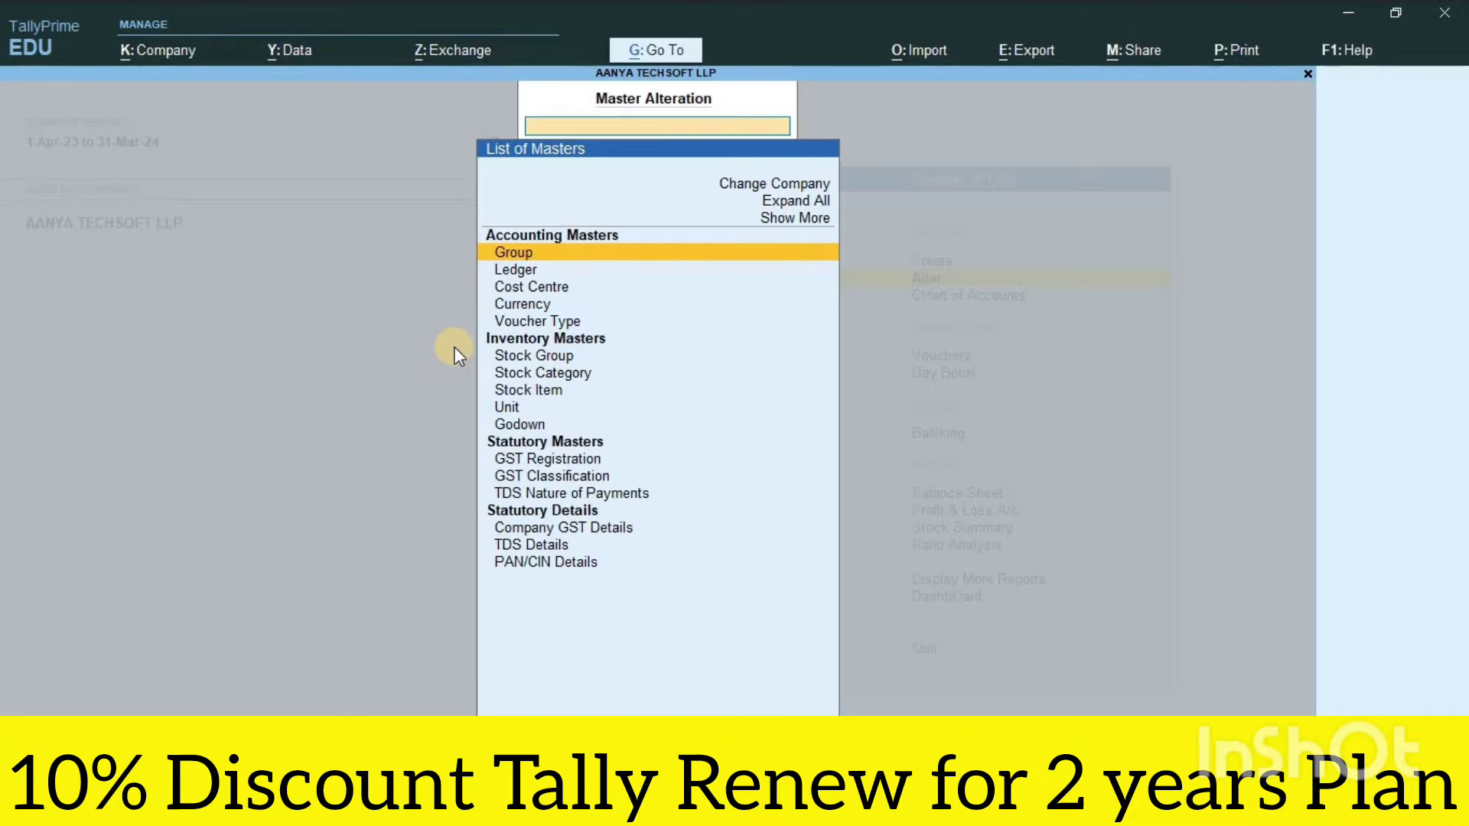
key(Down)
key(Down)
key(Down)
key(Down)
key(Return)
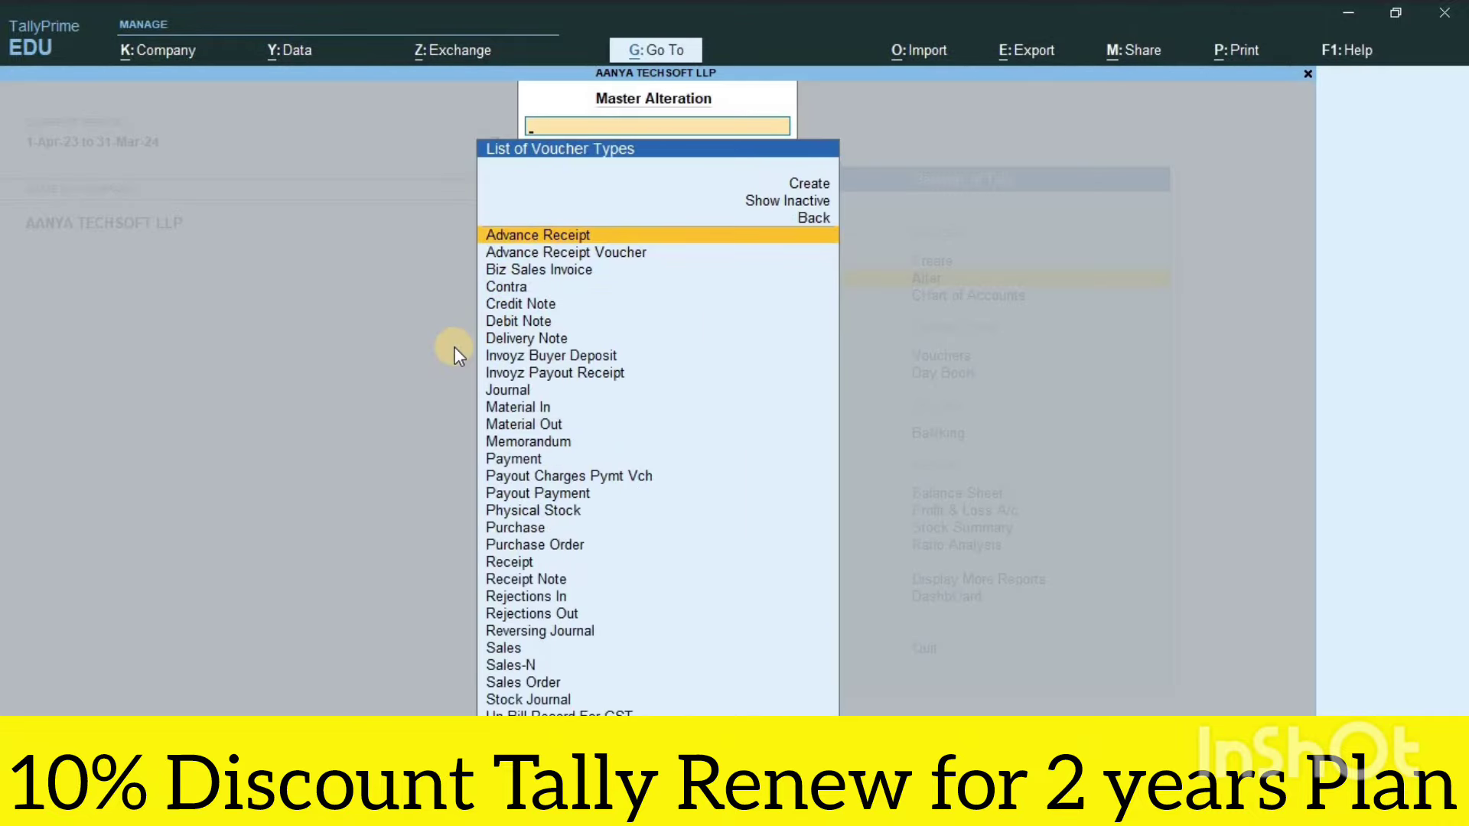
text(Sa)
key(Down)
key(Return)
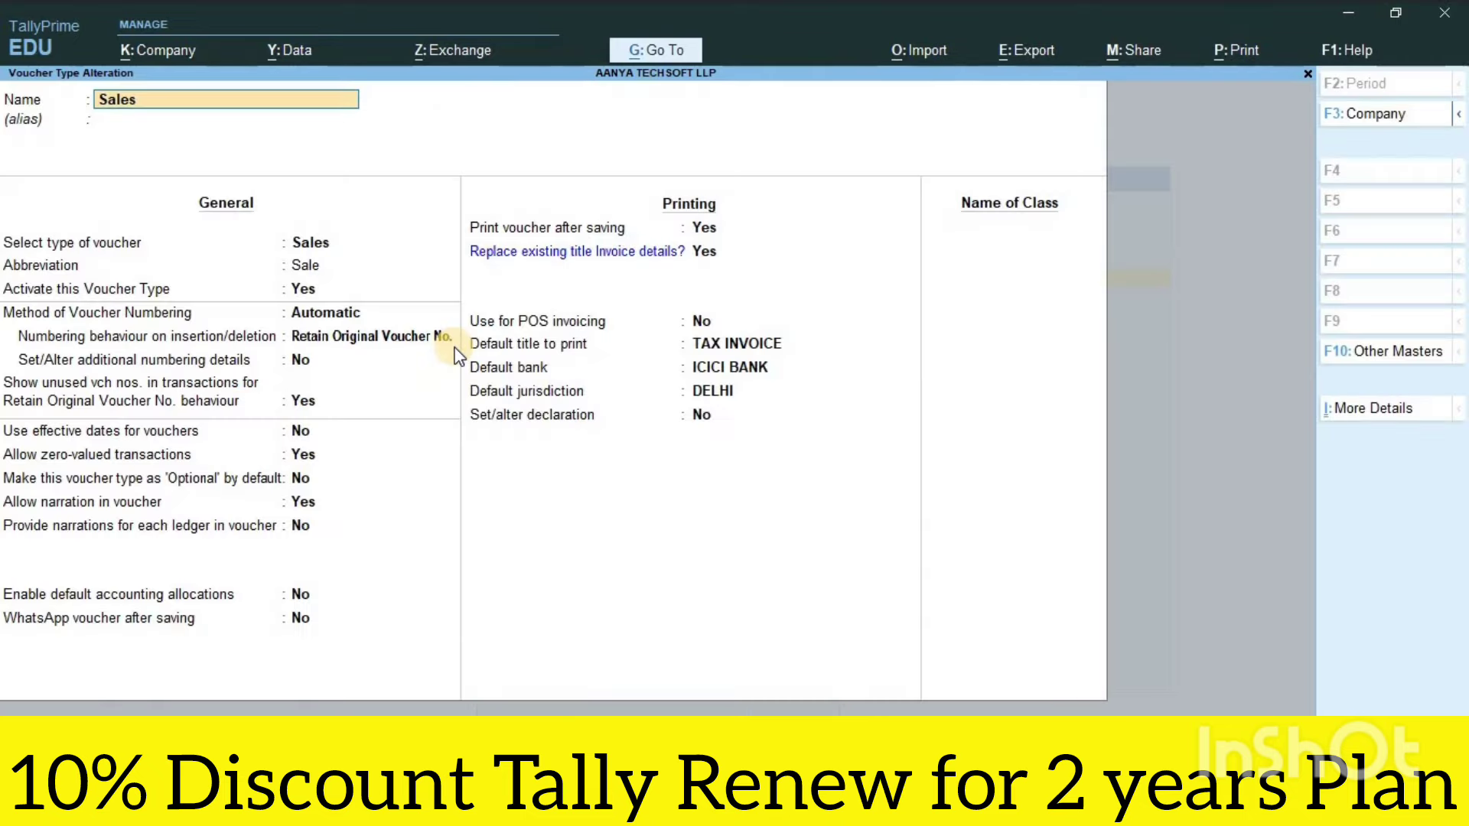
Step: Open the voucher type's replacement invoice detail titles and set the Invoice No. title to BILL NO
click(700, 252)
key(Return)
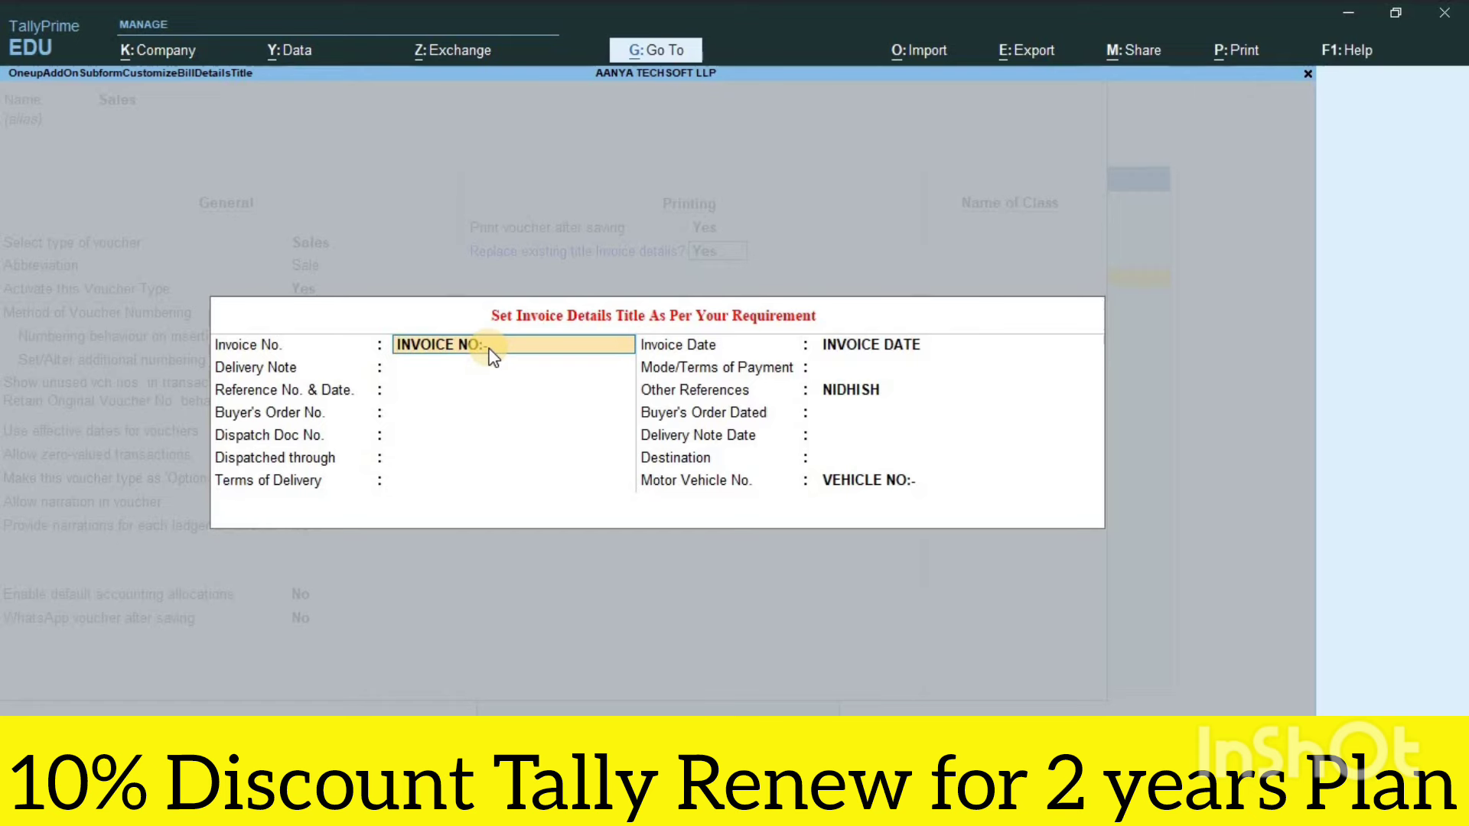
text(BILL NO)
key(Return)
key(Return)
key(Return)
key(Return)
key(Return)
key(Return)
key(Return)
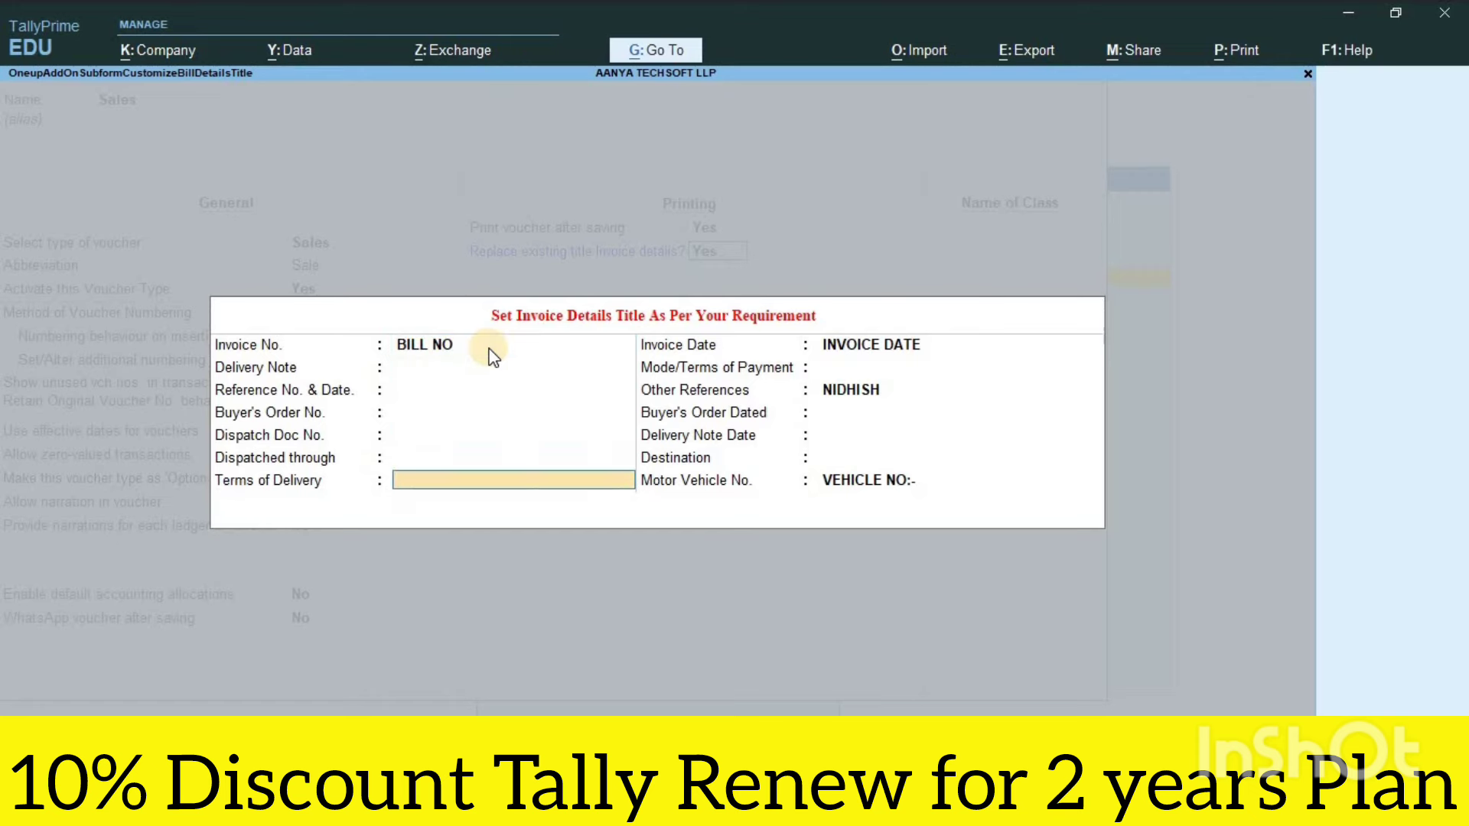
Step: Set the Invoice Date title to DATE and save the Sales voucher type
text(DA)
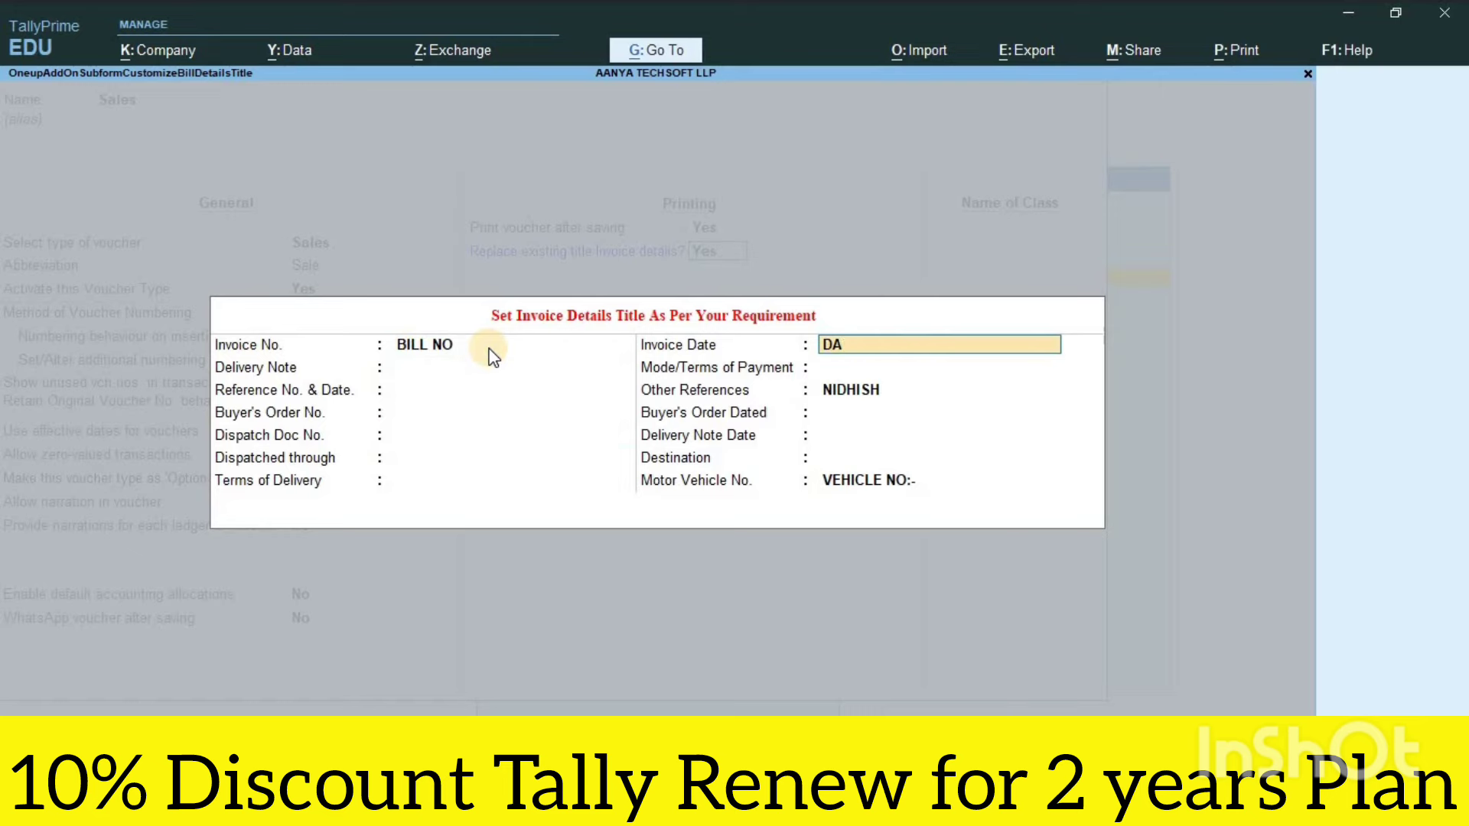
key(Return)
key(ctrl+a)
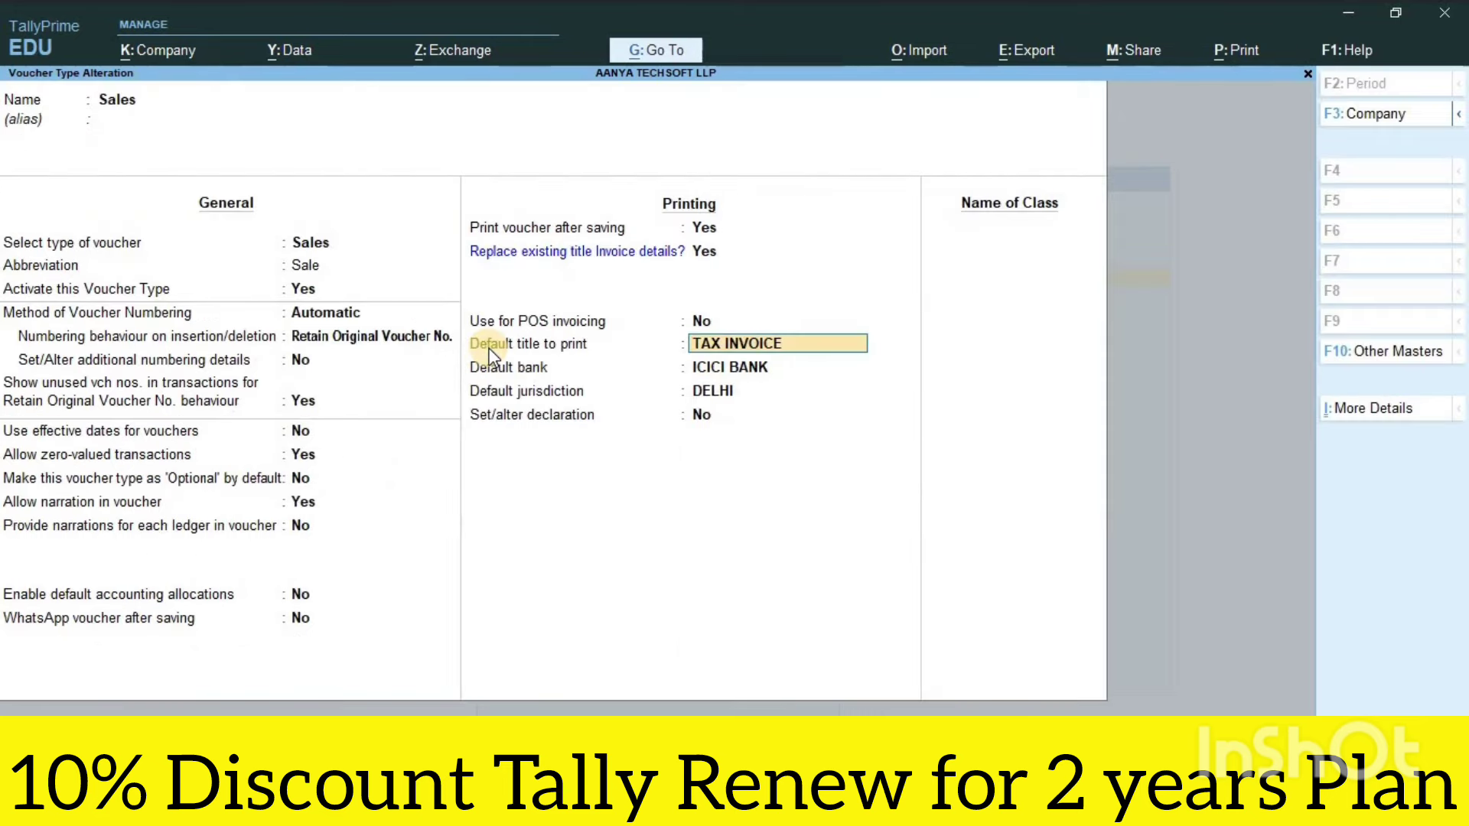
click(487, 345)
key(ctrl+a)
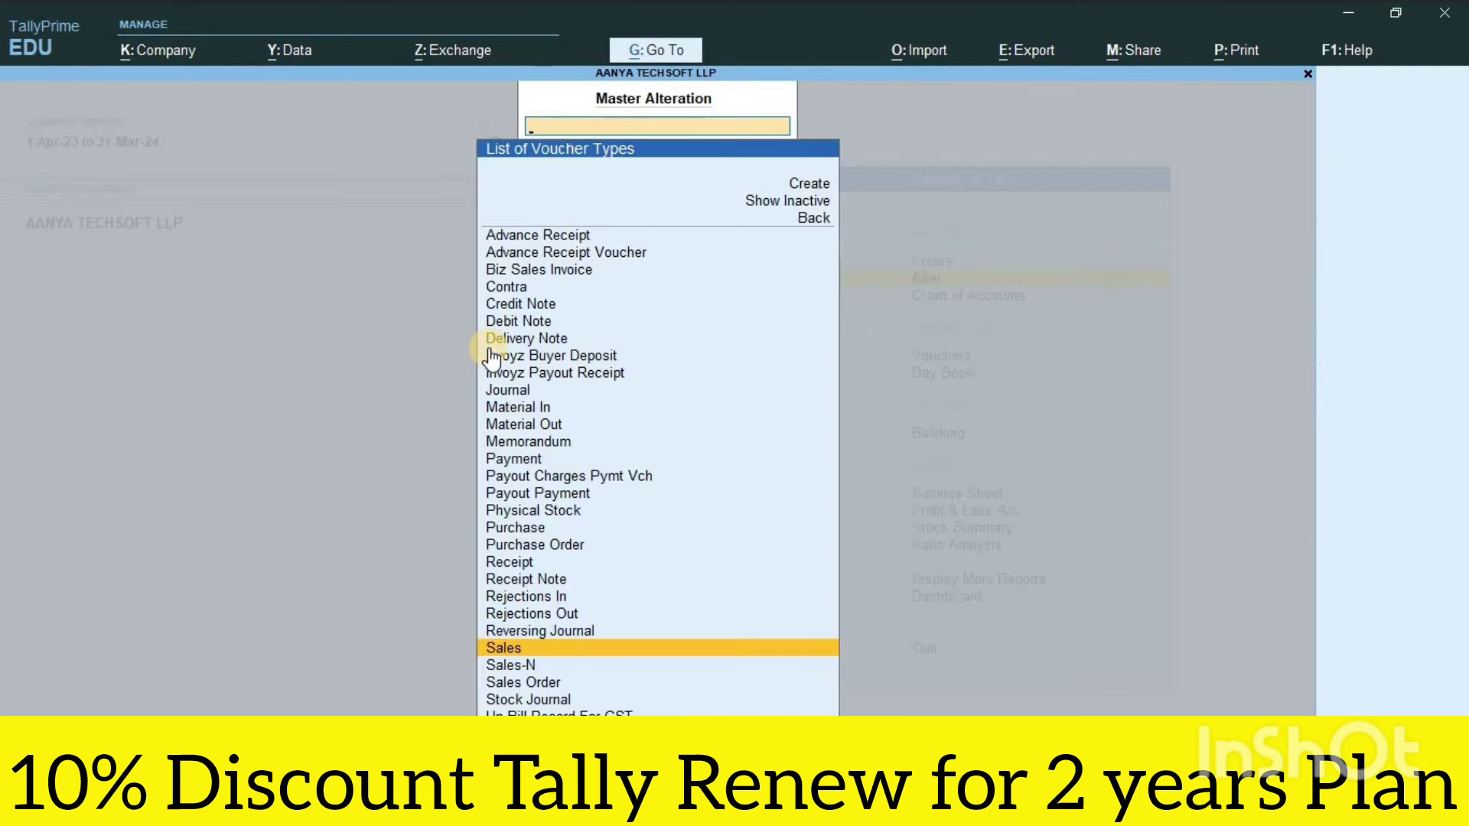
Step: Leave the master alteration and start a new sales voucher
key(Escape)
key(Escape)
key(n)
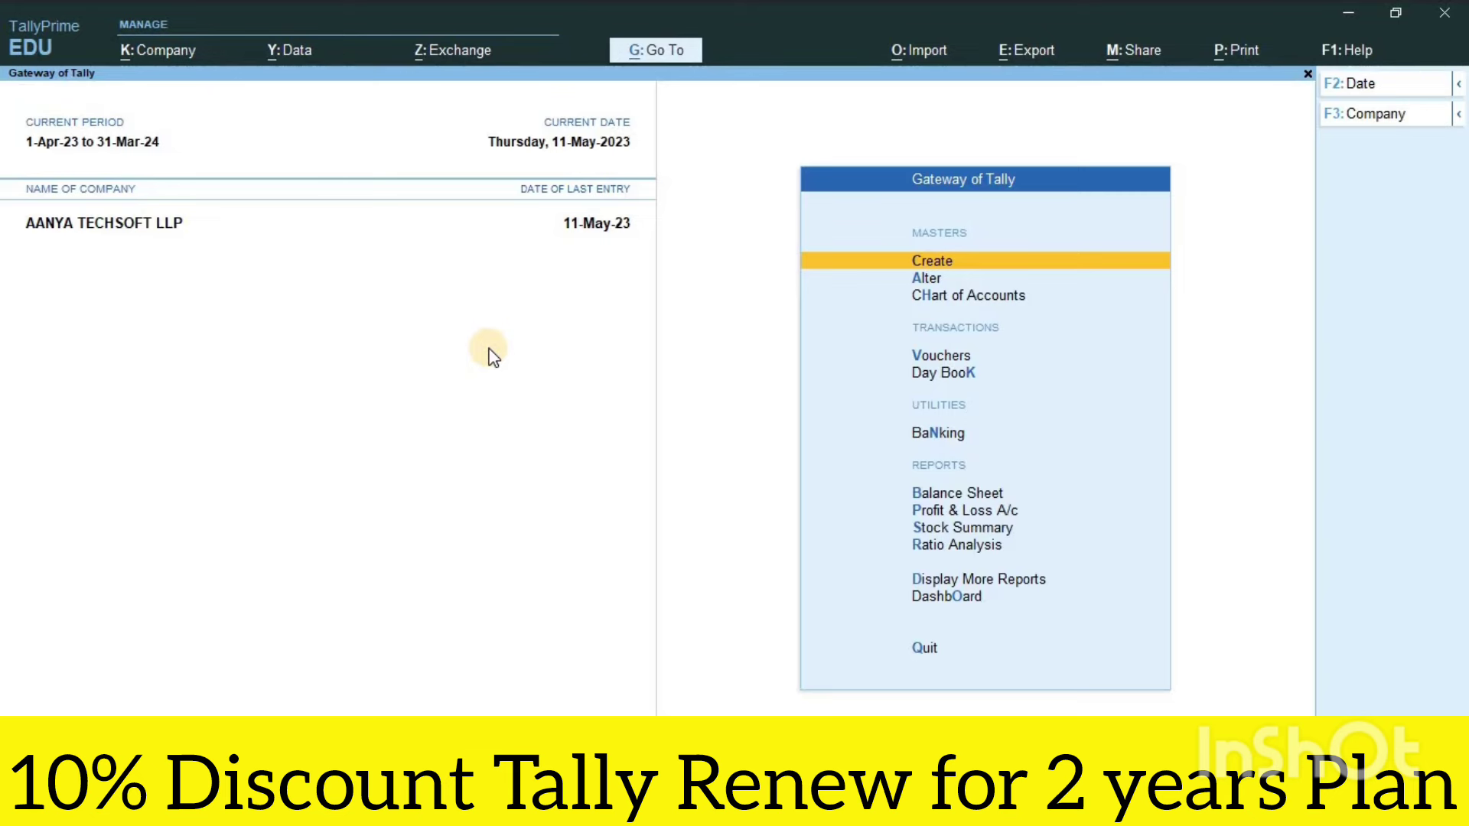
key(v)
key(alt+p)
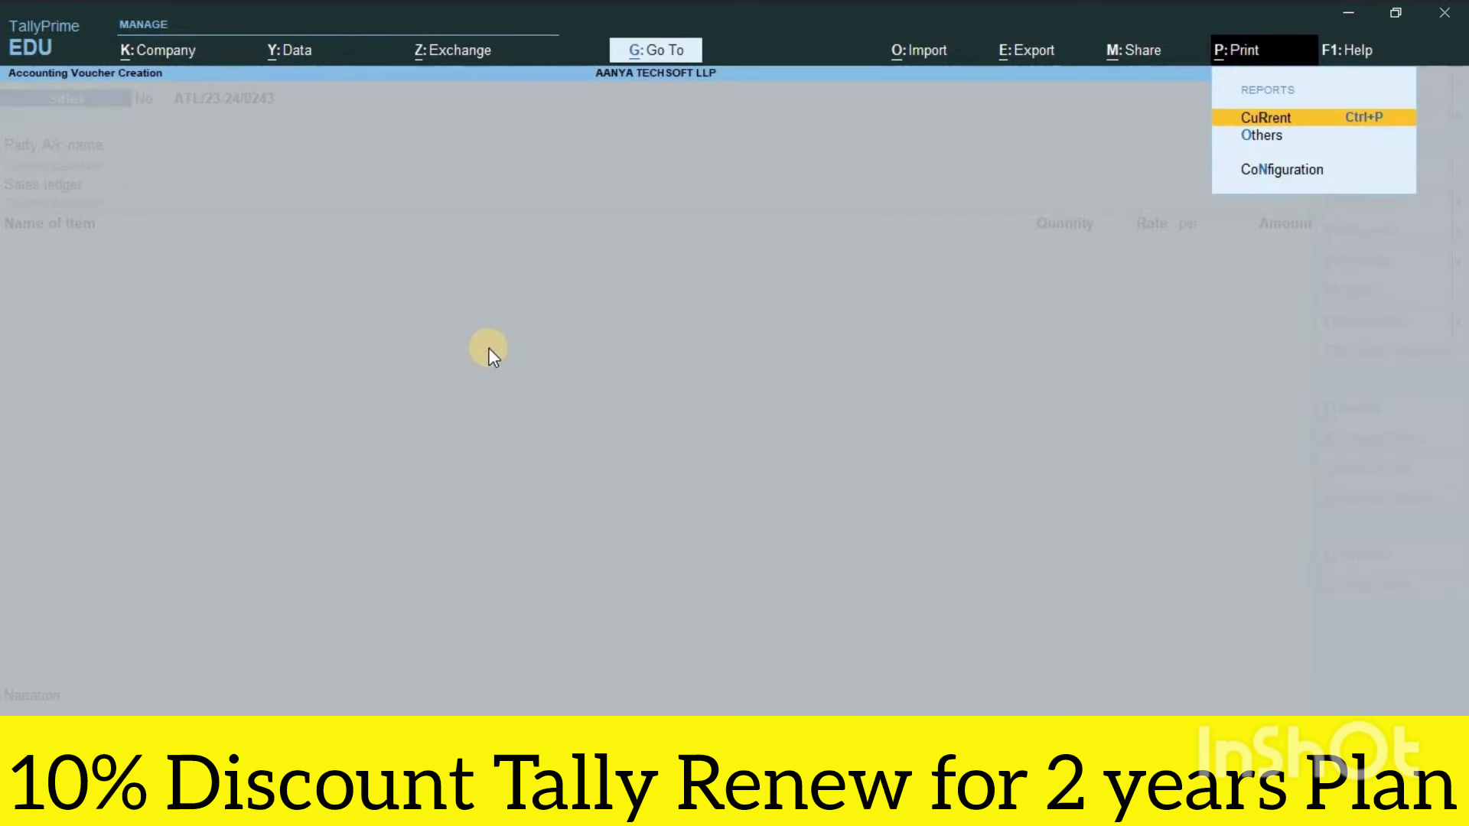
key(Escape)
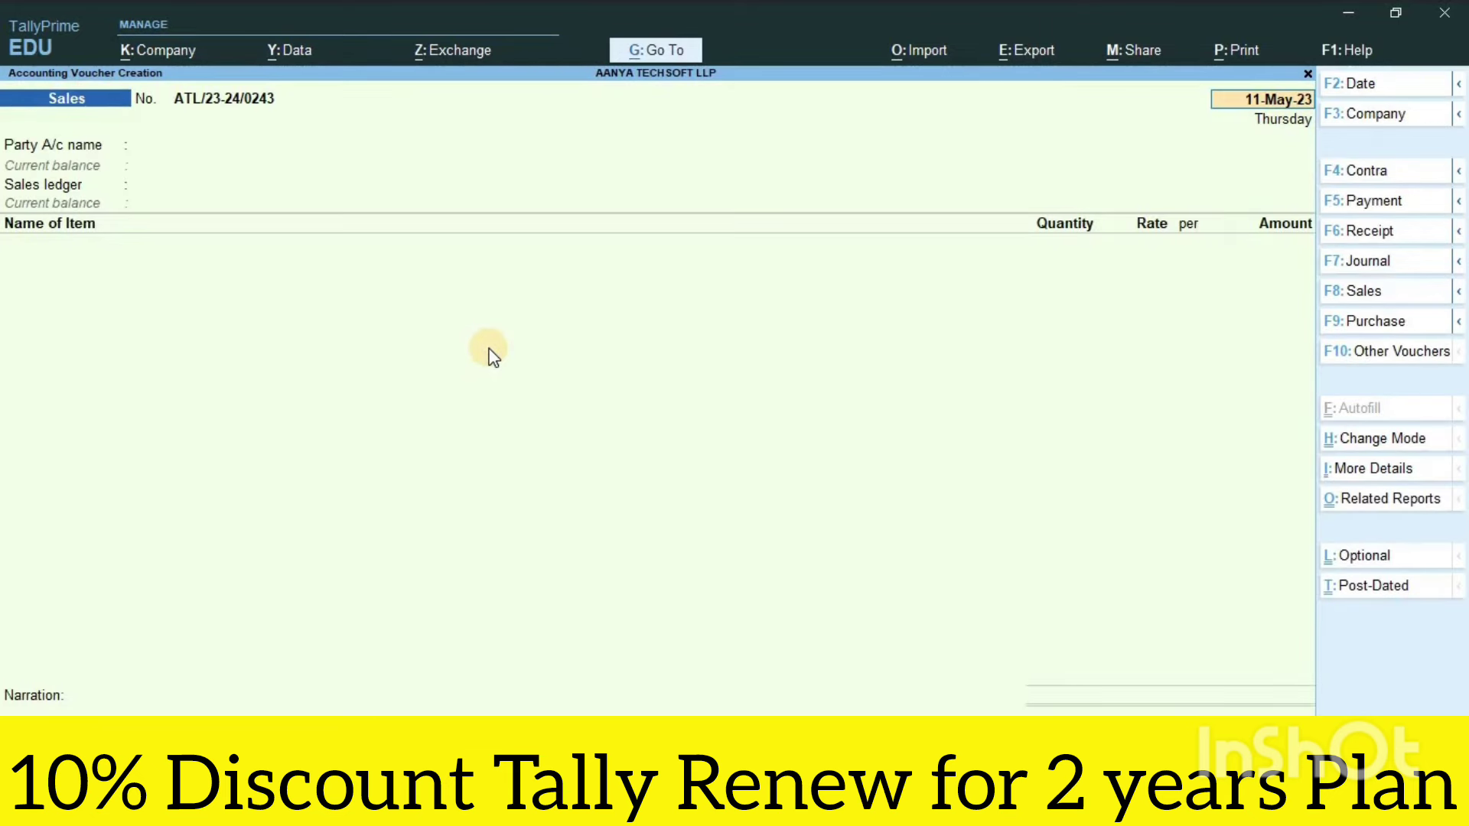
Step: Fill the voucher header with date 1-May-23, party 122 TECHNOLOGIES PRIVATE LIMITED and ledger App Software, accepting blank dispatch details and default party details
key(Return)
key(Return)
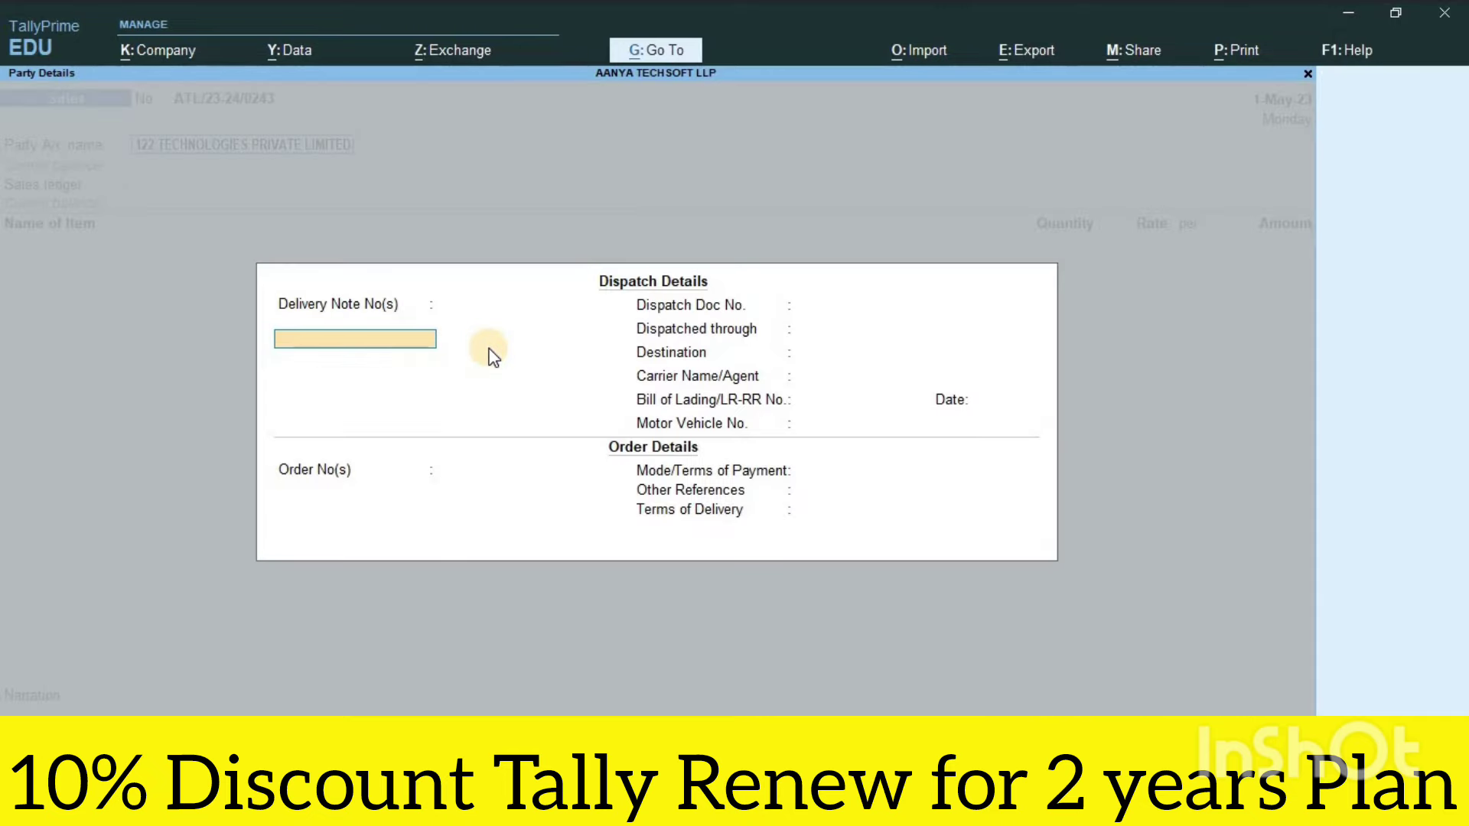
key(ctrl+a)
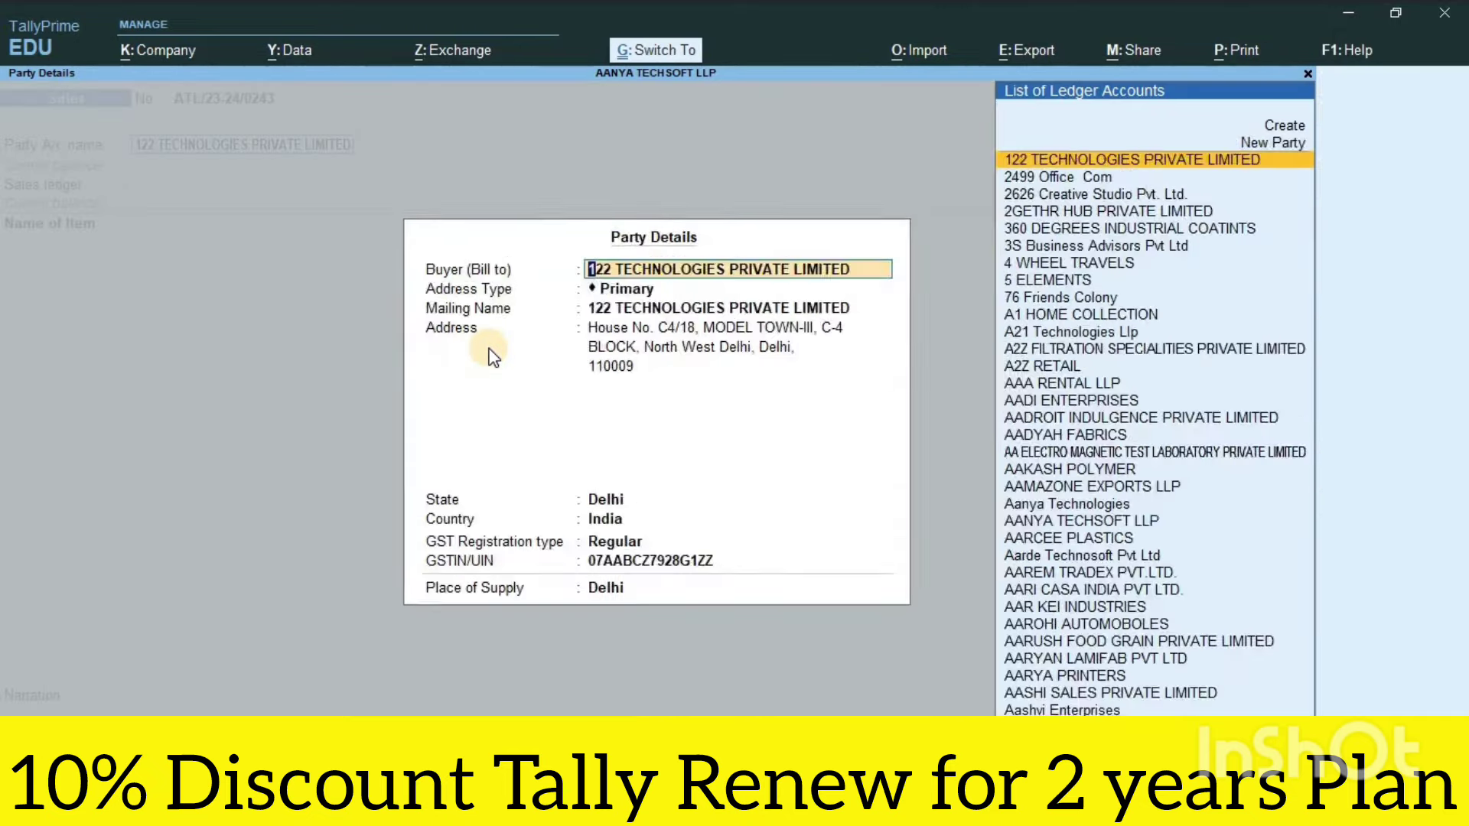
key(ctrl+a)
key(Return)
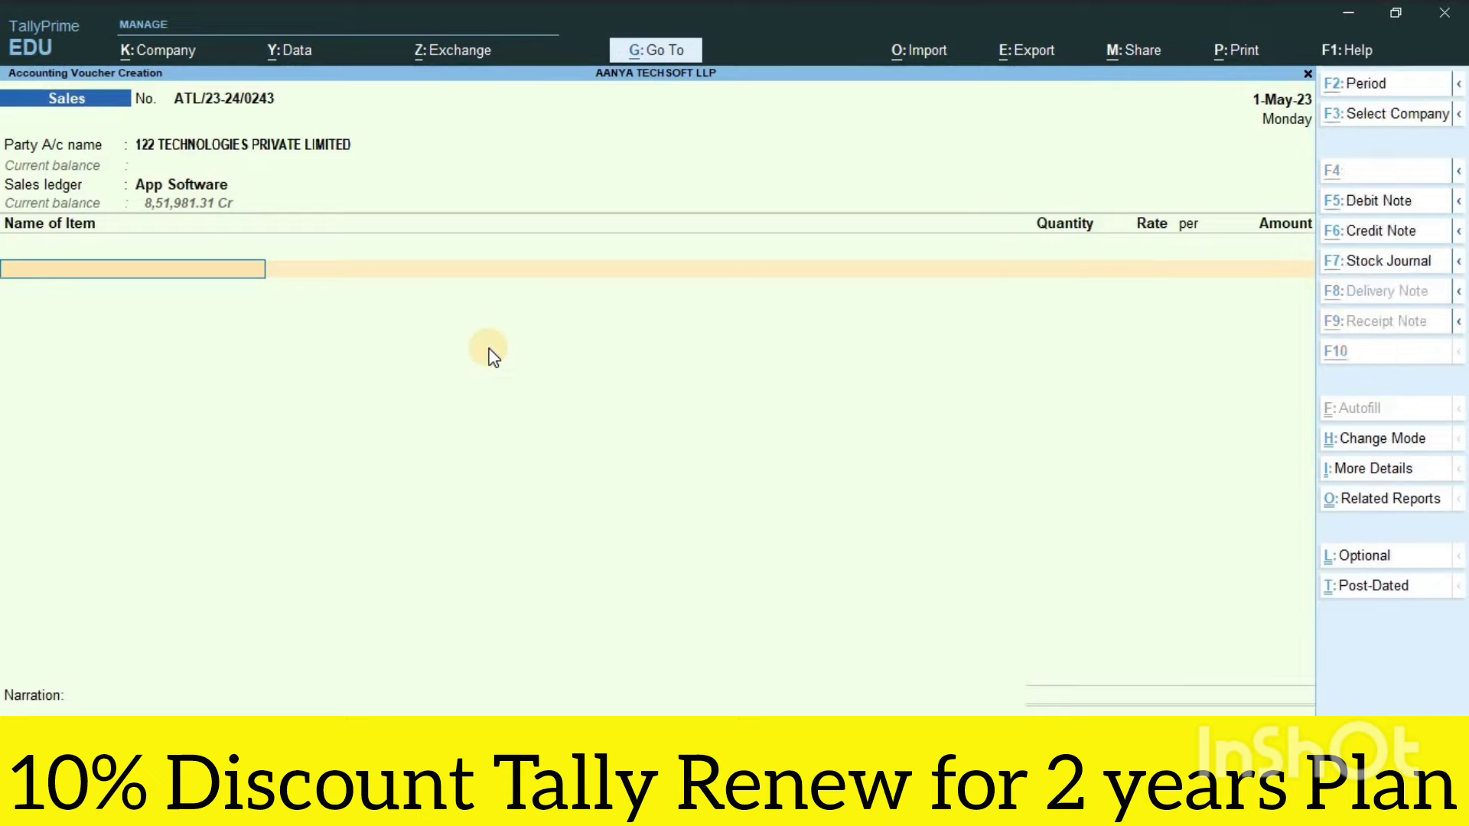
Step: Preview the current voucher's tax invoice to check the custom invoice number and date titles
key(alt+p)
key(Return)
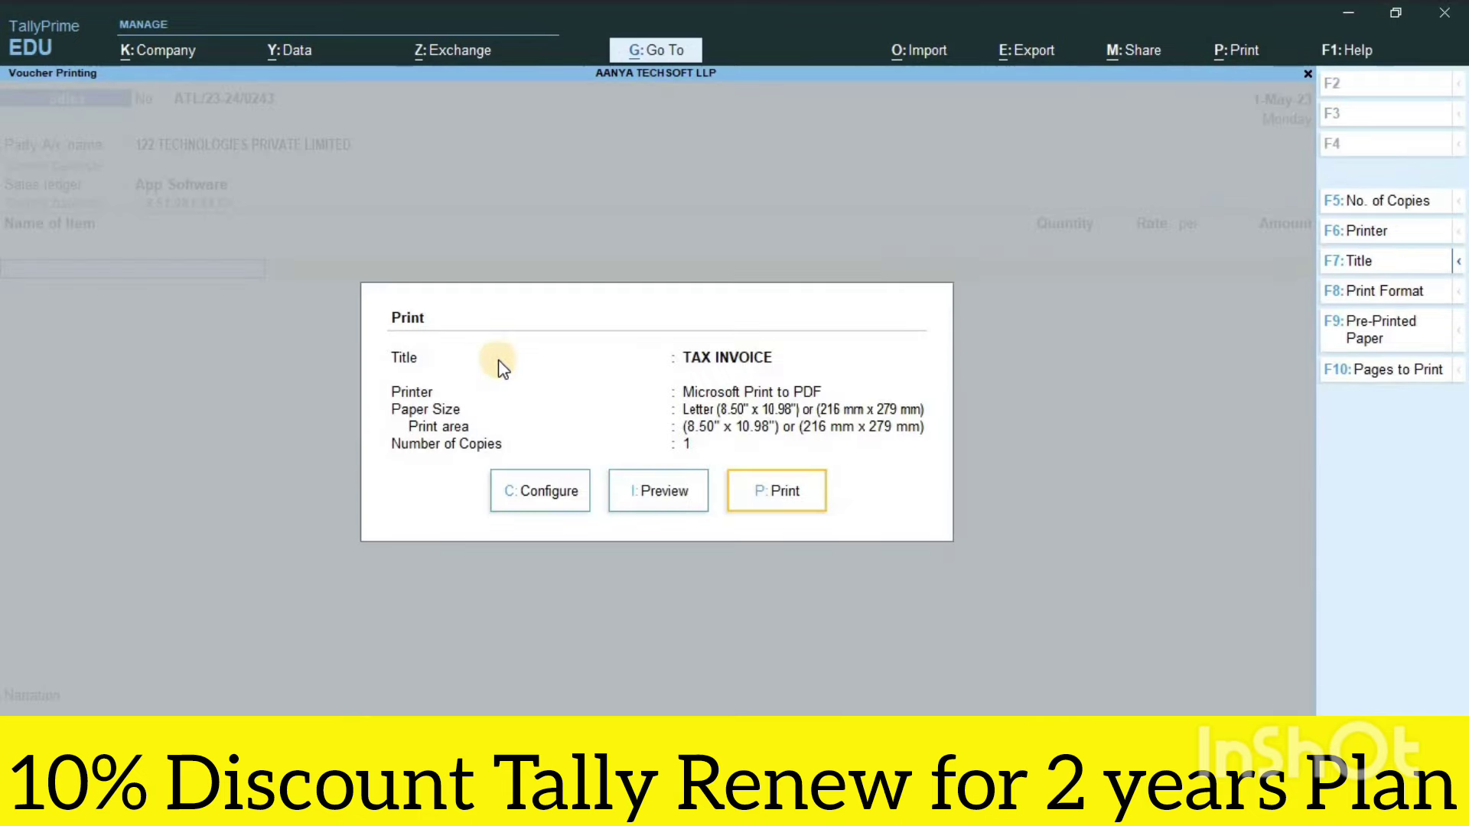
click(645, 480)
click(689, 478)
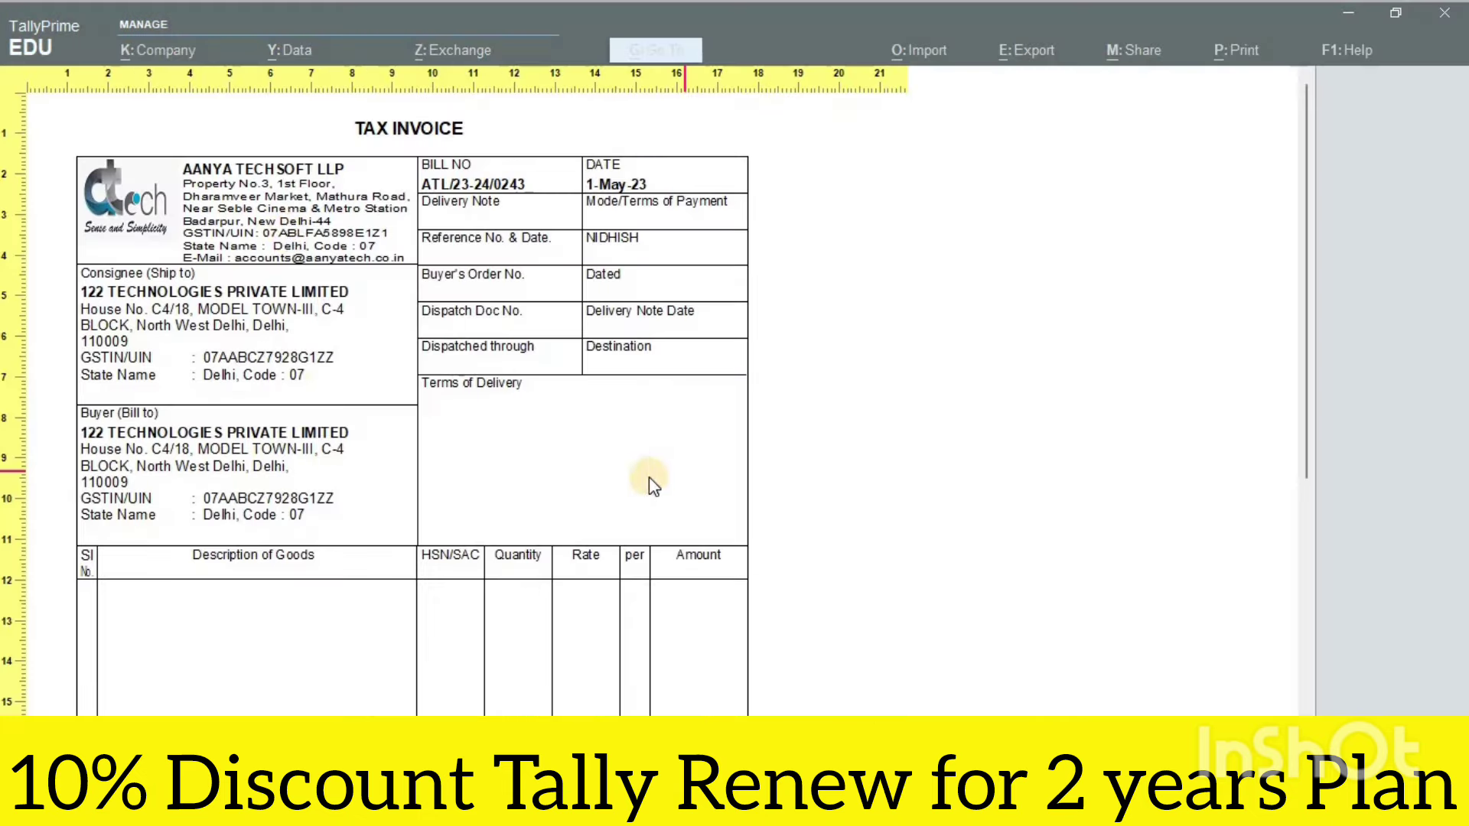